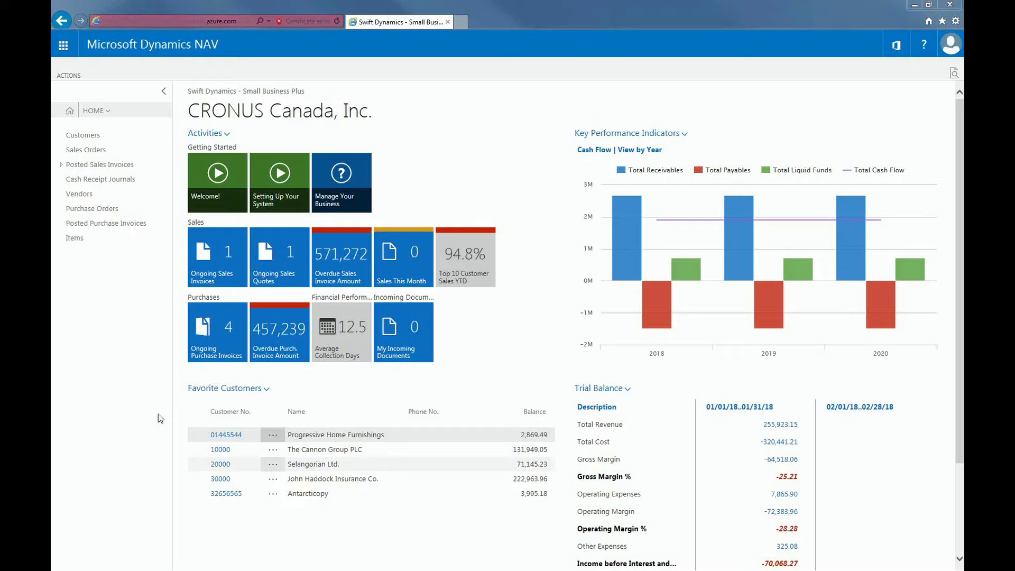
From the Inventory Items list's Actions, open the Item Journal on the DEFAULT batch
{"action": "left_click", "coordinate": [96, 117]}
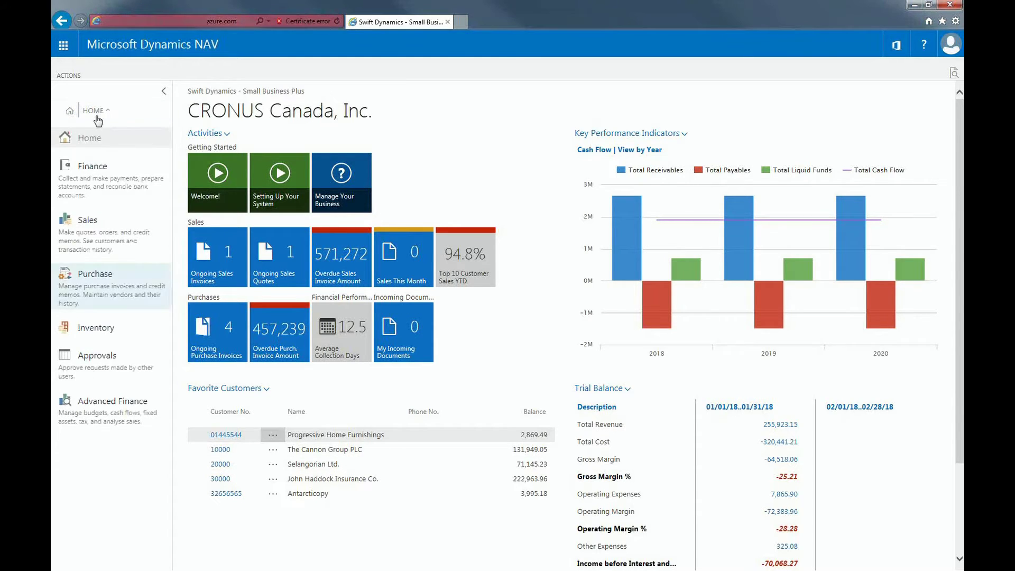
{"action": "left_click", "coordinate": [87, 328]}
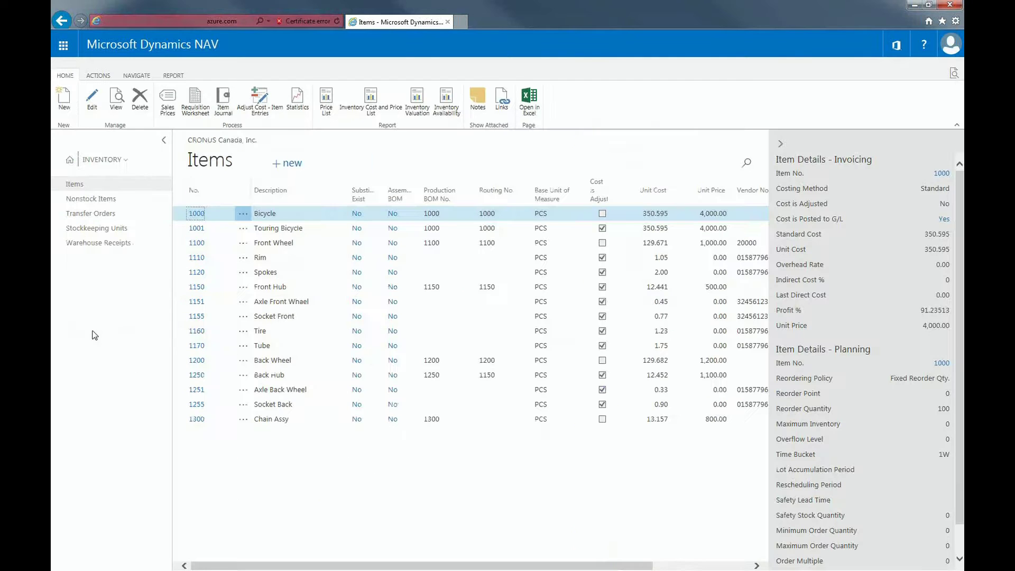
{"action": "left_click", "coordinate": [99, 75]}
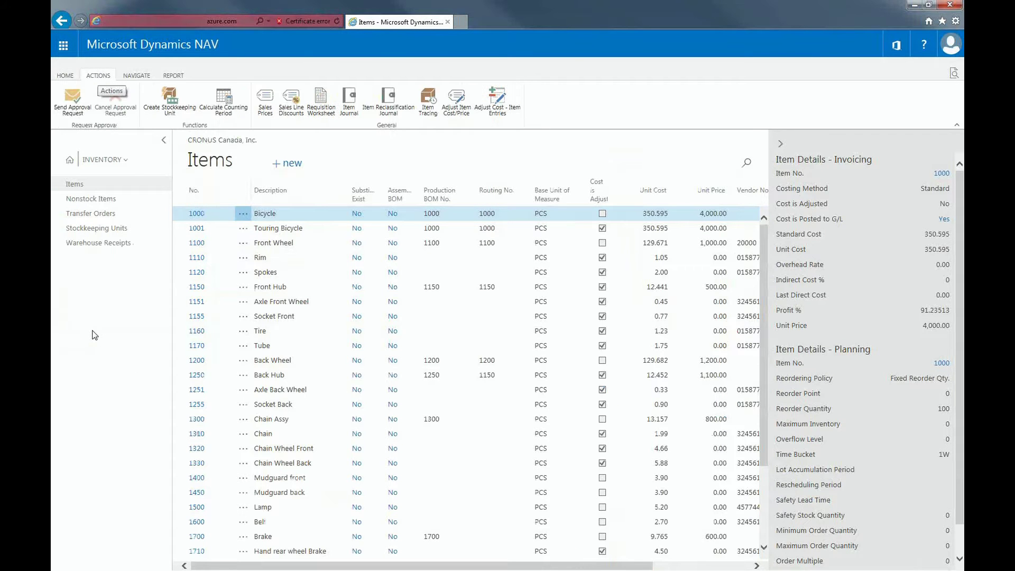
{"action": "left_click", "coordinate": [348, 113]}
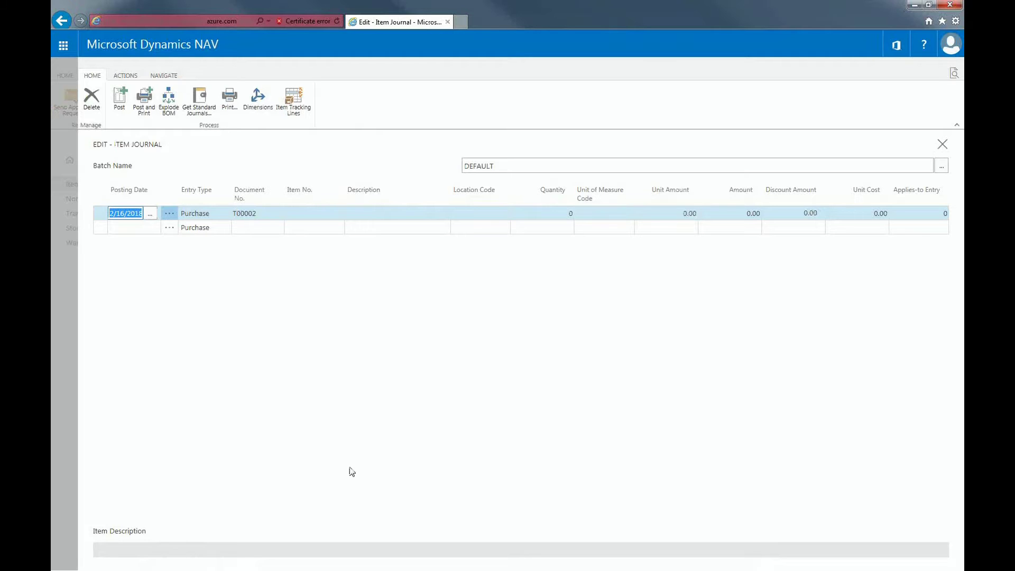
Date the journal line 2/19/2018 and make its entry type Negative Adjmt
{"action": "left_click", "coordinate": [128, 212]}
{"action": "key", "text": "BackSpace"}
{"action": "key", "text": "BackSpace"}
{"action": "key", "text": "BackSpace"}
{"action": "key", "text": "BackSpace"}
{"action": "type", "text": "2/19"}
{"action": "left_click", "coordinate": [219, 216]}
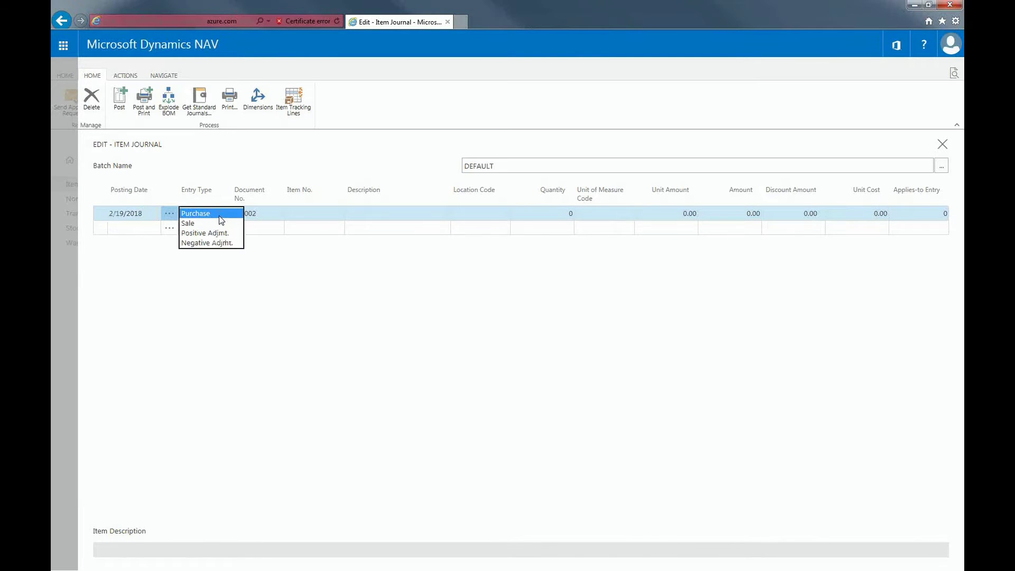
{"action": "left_click", "coordinate": [294, 277]}
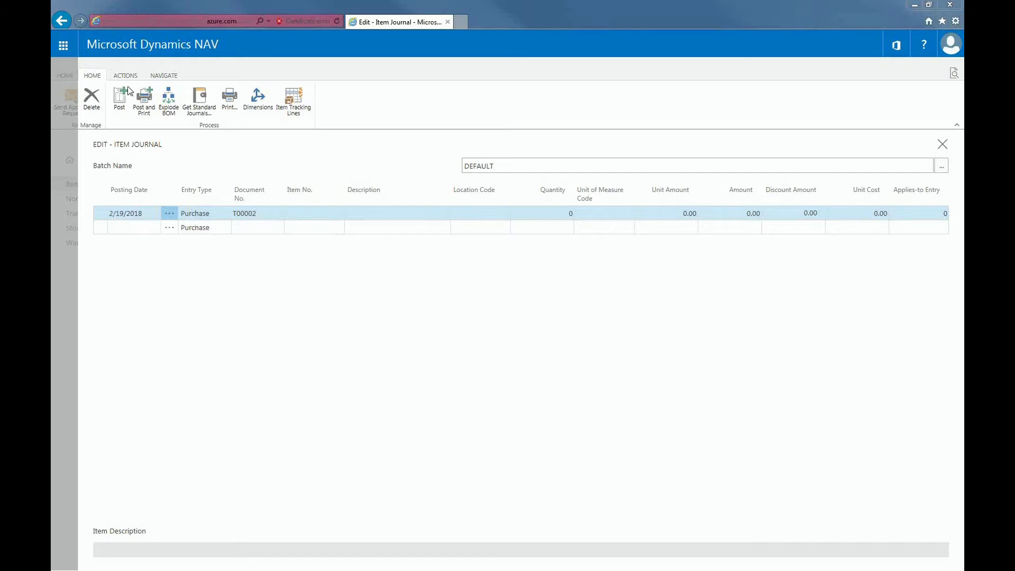
{"action": "left_click", "coordinate": [221, 217]}
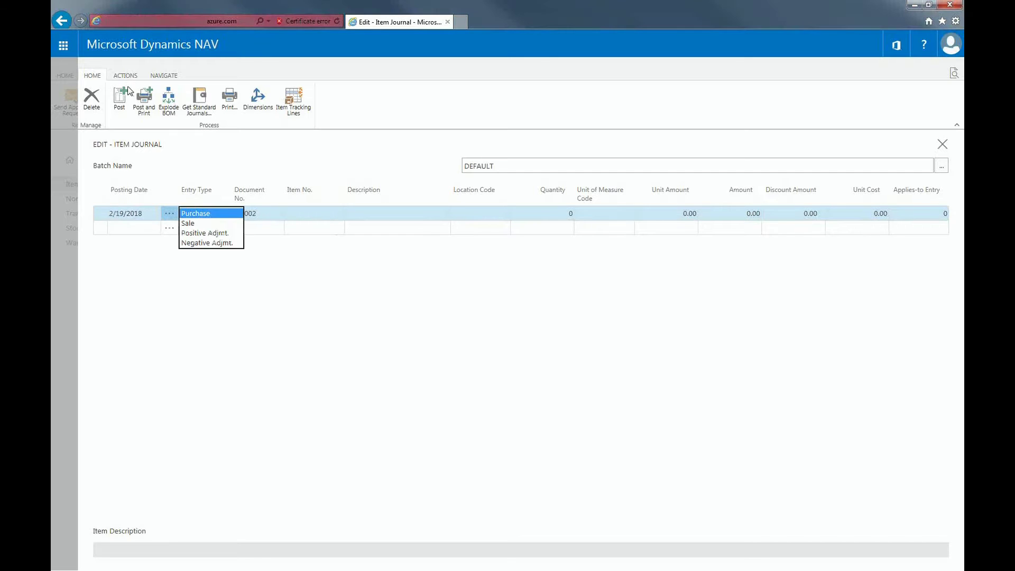
{"action": "left_click", "coordinate": [208, 243]}
Enter item 1200 Back Wheel with quantity 2, then start posting the line
{"action": "left_click", "coordinate": [291, 214]}
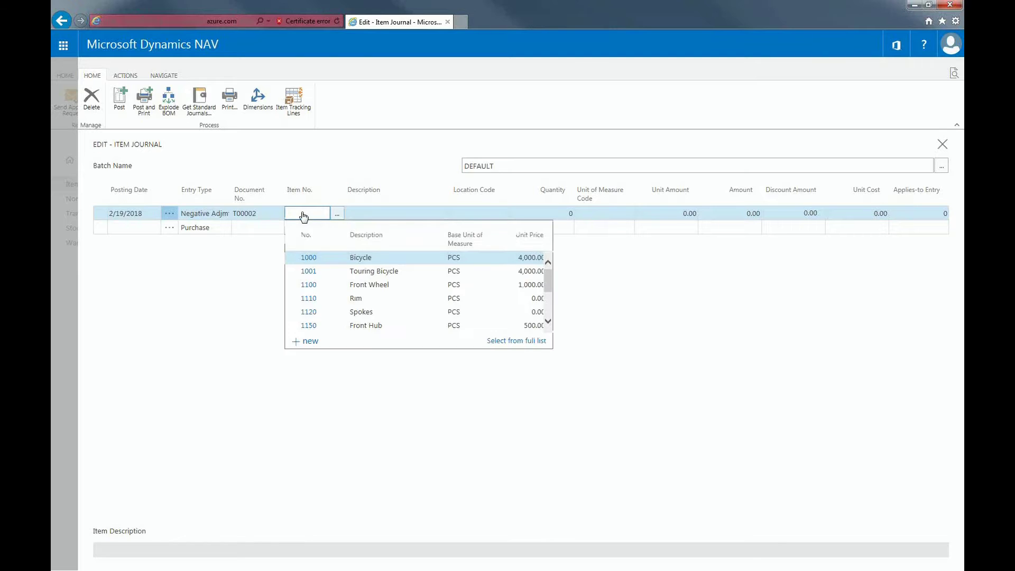
{"action": "scroll", "coordinate": [352, 268], "scroll_direction": "down", "scroll_amount": 1}
{"action": "scroll", "coordinate": [351, 268], "scroll_direction": "down", "scroll_amount": 4}
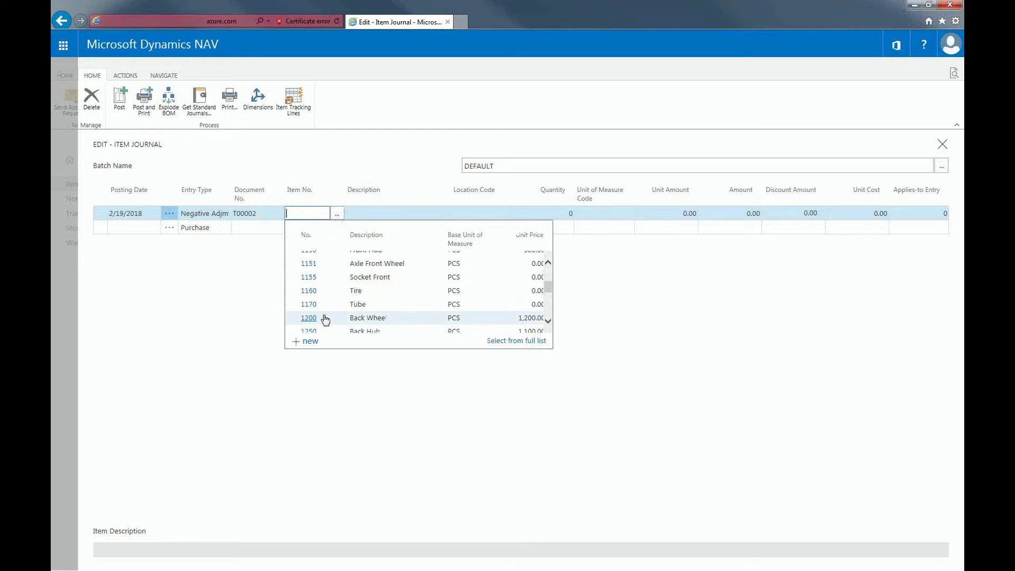
{"action": "left_click", "coordinate": [325, 319]}
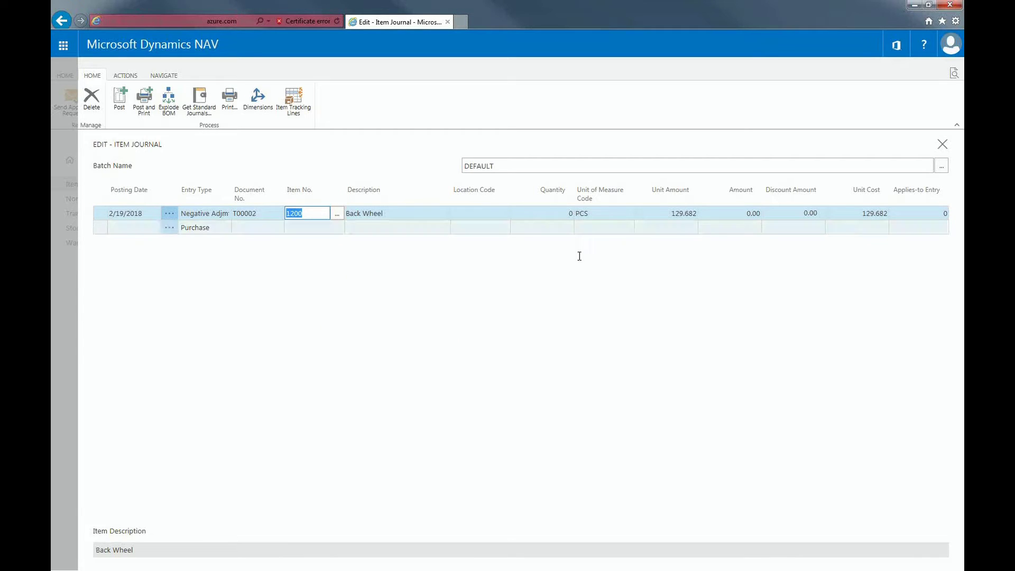
{"action": "left_click", "coordinate": [571, 213]}
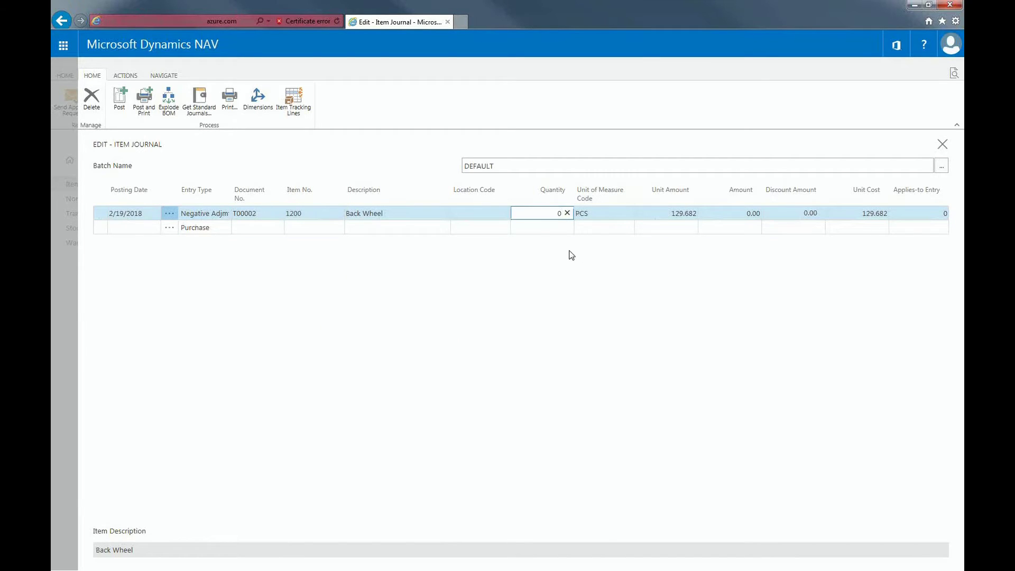
{"action": "key", "text": "BackSpace"}
{"action": "type", "text": "2"}
{"action": "left_click", "coordinate": [596, 247]}
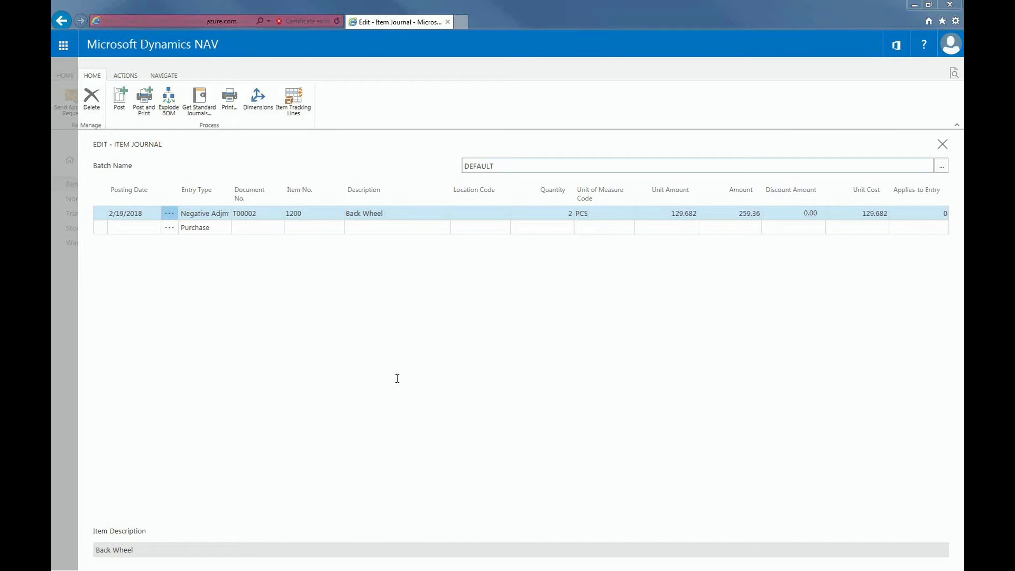
{"action": "left_click", "coordinate": [124, 113]}
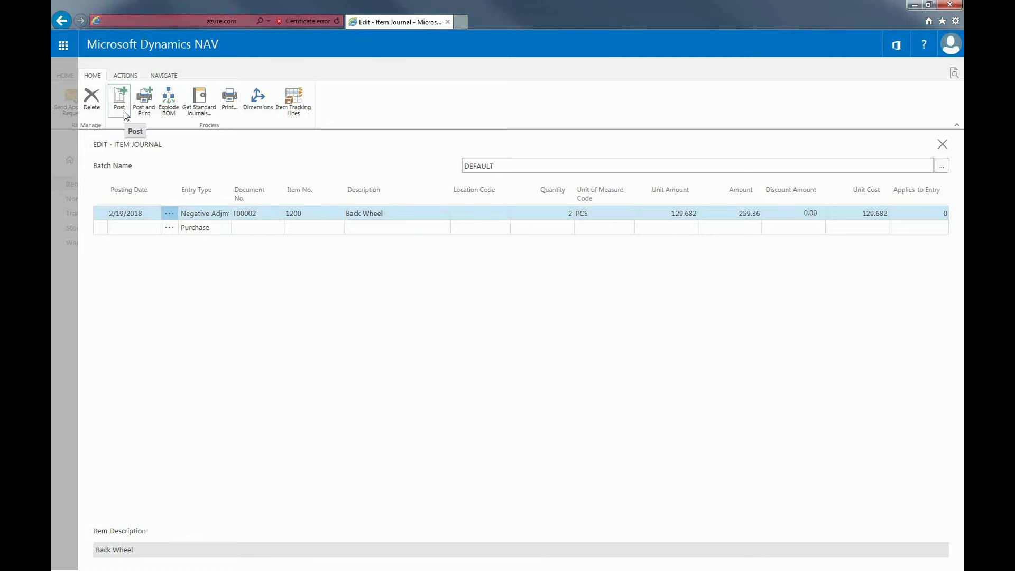
Confirm posting the Back Wheel adjustment and close the item journal
{"action": "left_click", "coordinate": [569, 335]}
{"action": "left_click", "coordinate": [613, 336]}
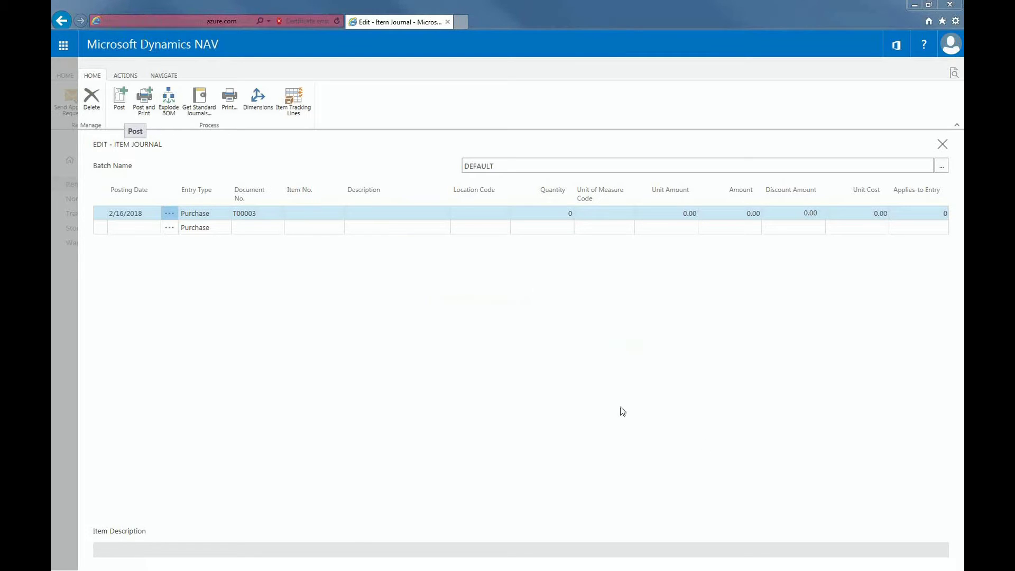
{"action": "left_click", "coordinate": [942, 143]}
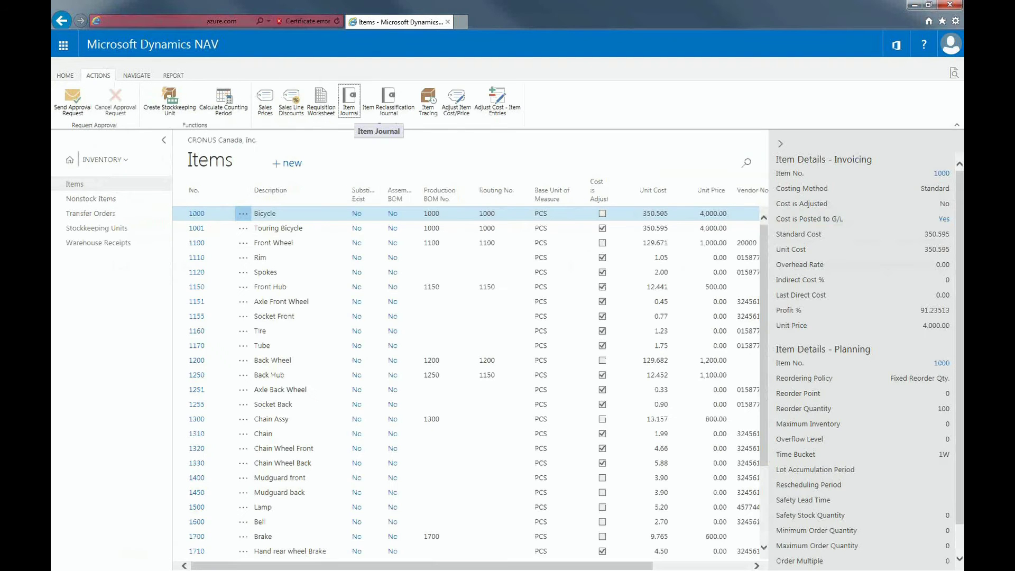
Open the ledger entries for item 1200 Back Wheel from the Items list
{"action": "left_click", "coordinate": [137, 75]}
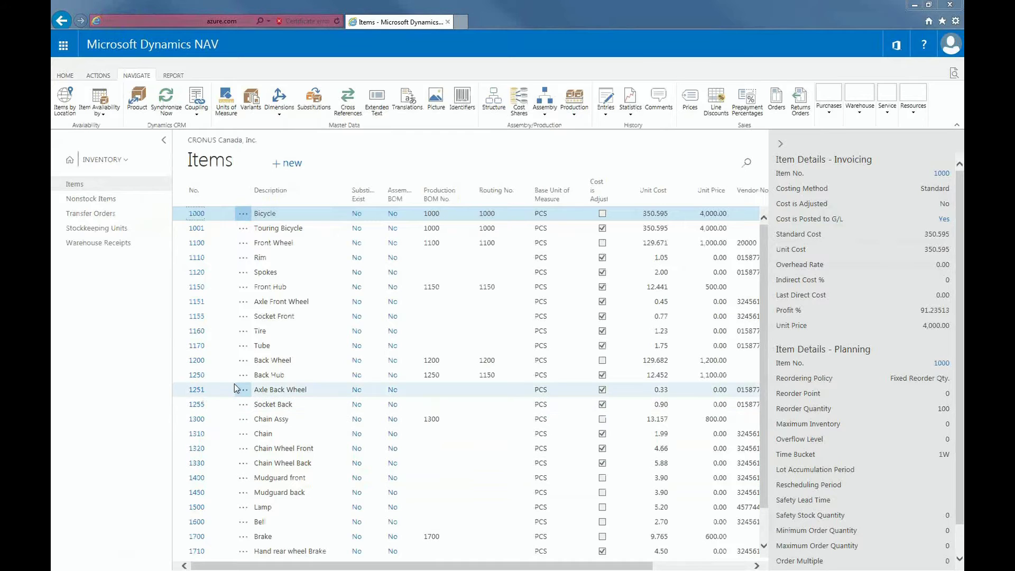
{"action": "left_click", "coordinate": [239, 361]}
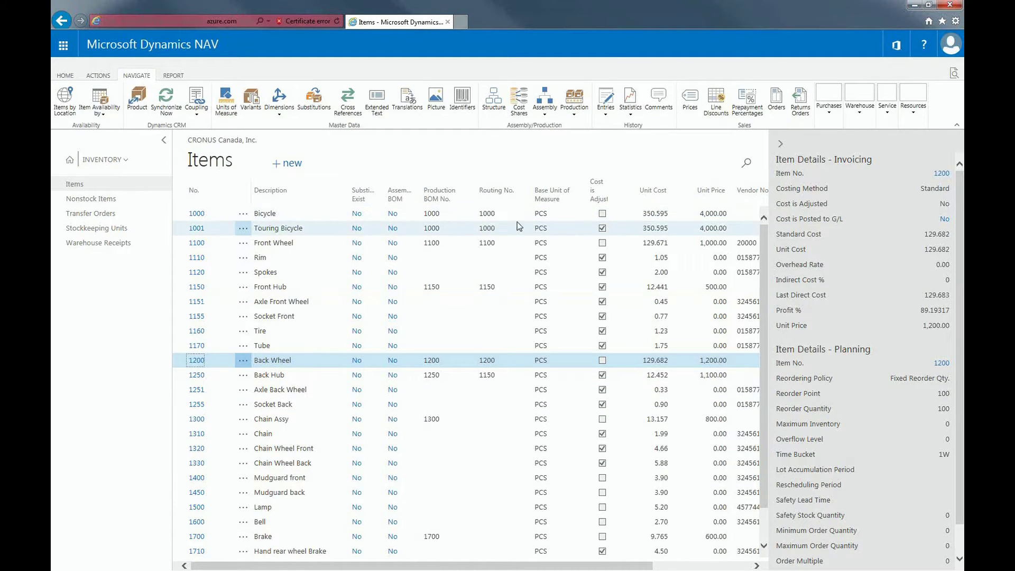
{"action": "left_click", "coordinate": [606, 109]}
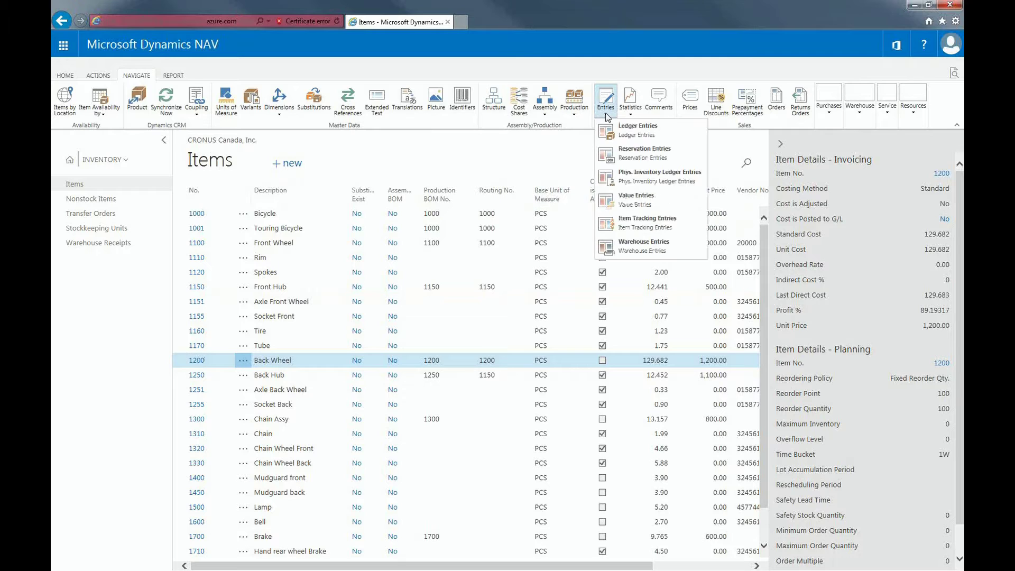
{"action": "left_click", "coordinate": [617, 131]}
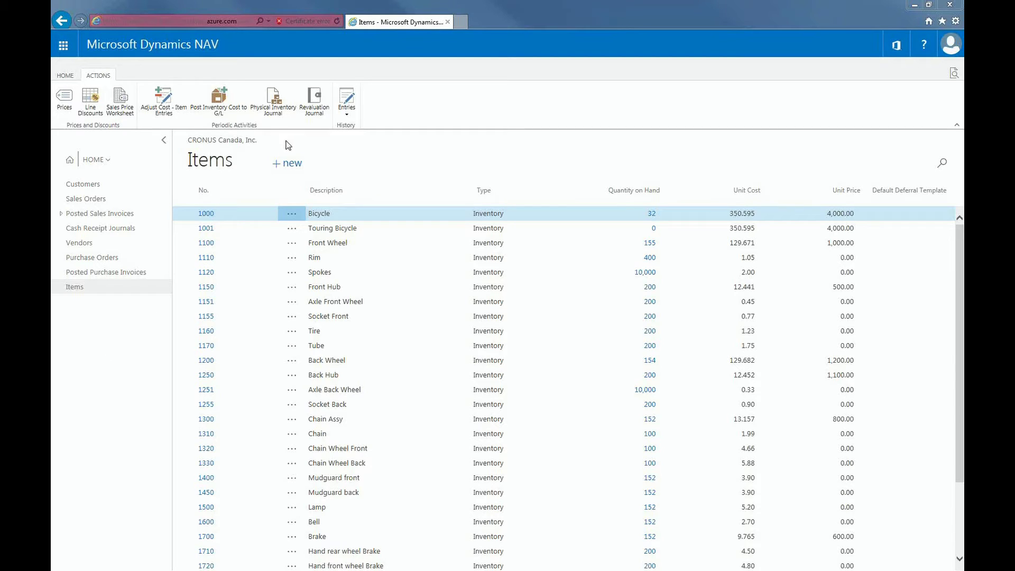
Open the Physical Inventory Journal's Calculate Inventory dialog
{"action": "left_click", "coordinate": [274, 103]}
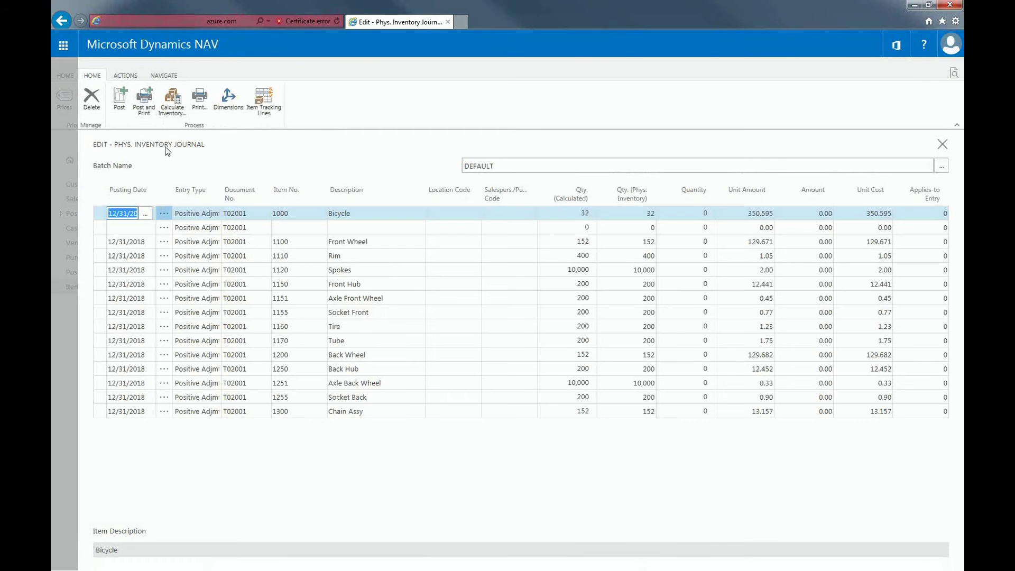
{"action": "left_click", "coordinate": [125, 76]}
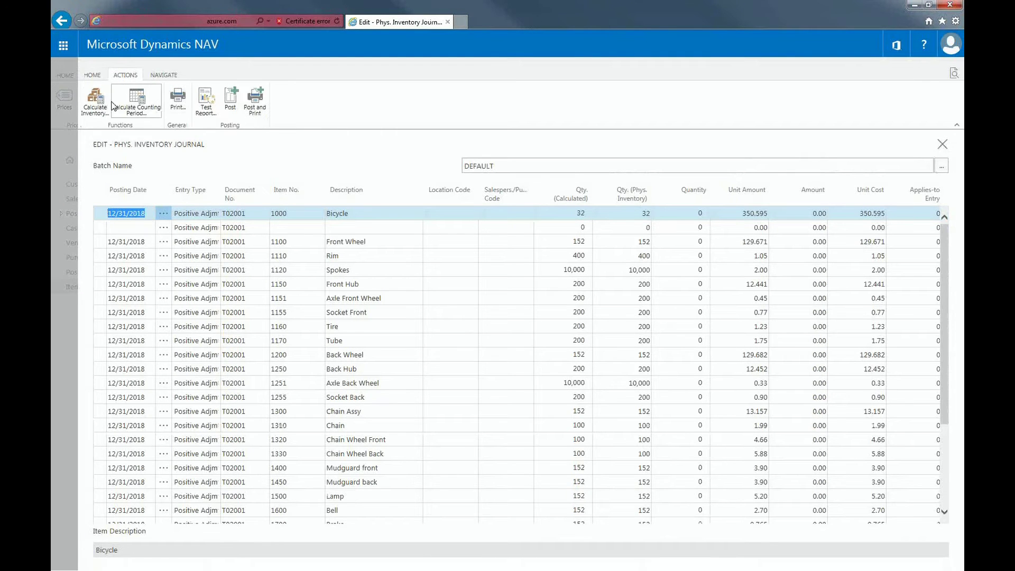
{"action": "left_click", "coordinate": [103, 117]}
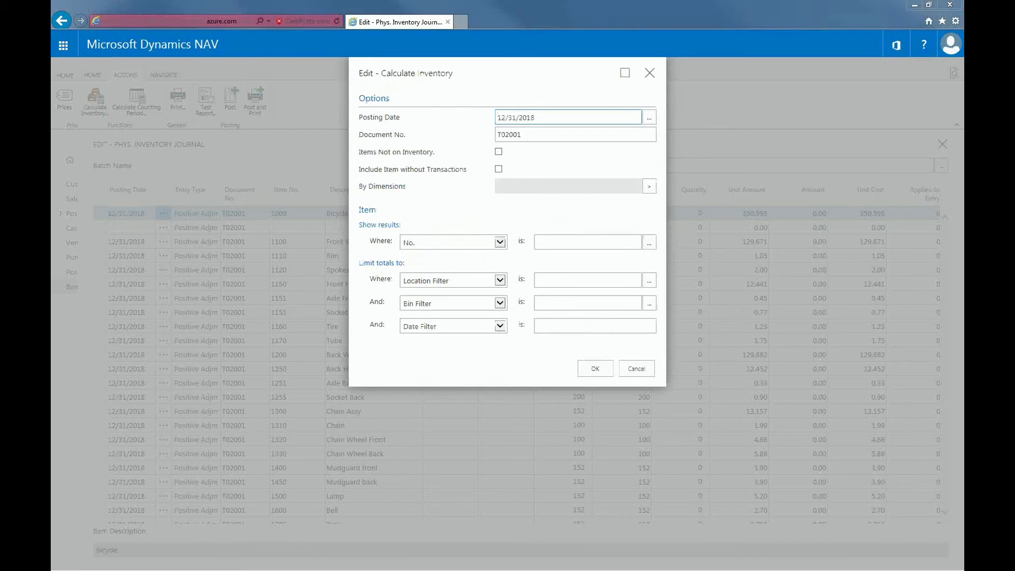
Set the calculation posting date to 11/30/2018, leaving By Dimensions without a selection
{"action": "left_click", "coordinate": [506, 112]}
{"action": "key", "text": "BackSpace"}
{"action": "type", "text": "1"}
{"action": "key", "text": "Right"}
{"action": "key", "text": "Right"}
{"action": "key", "text": "Delete"}
{"action": "type", "text": "0"}
{"action": "left_click", "coordinate": [639, 189]}
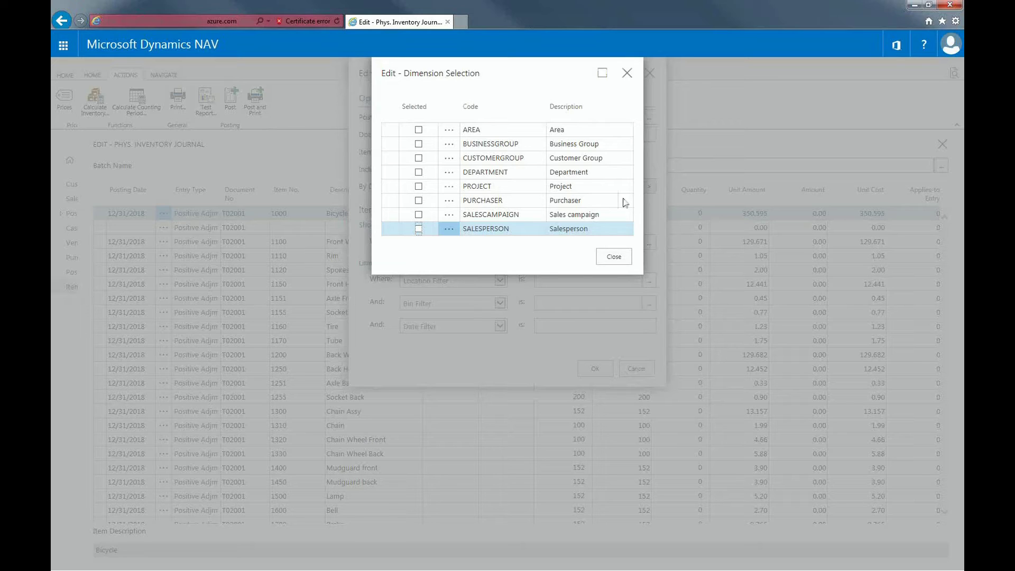
{"action": "left_click", "coordinate": [613, 257]}
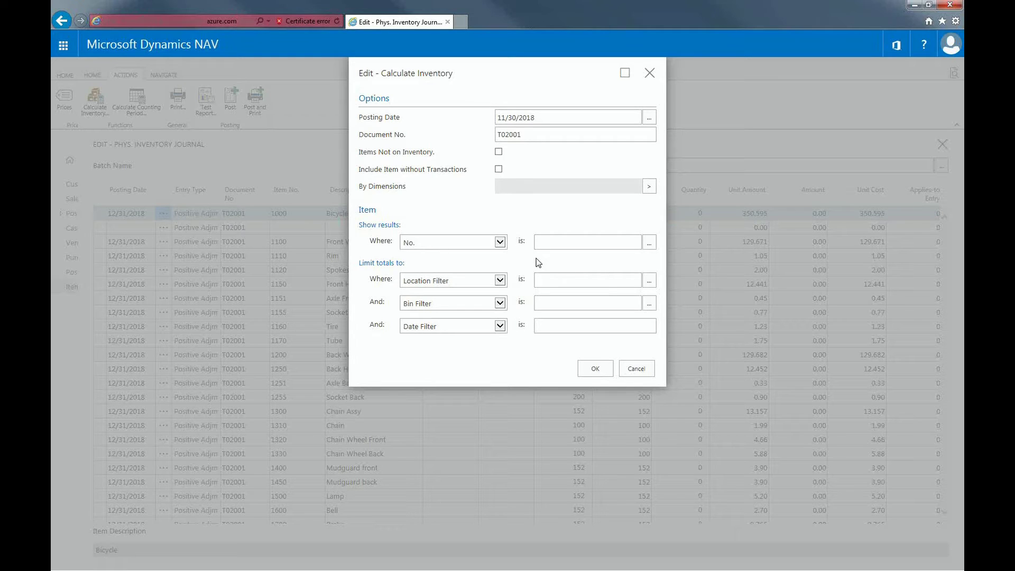
Calculate inventory into the journal and change the Bicycle's counted quantity from 32 to 31
{"action": "left_click", "coordinate": [597, 368]}
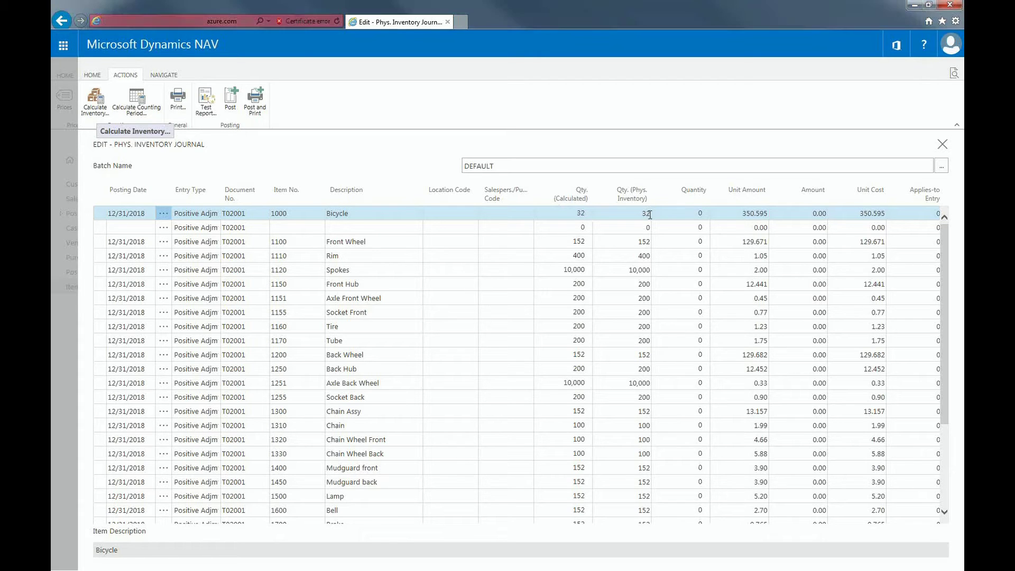
{"action": "left_click", "coordinate": [647, 212]}
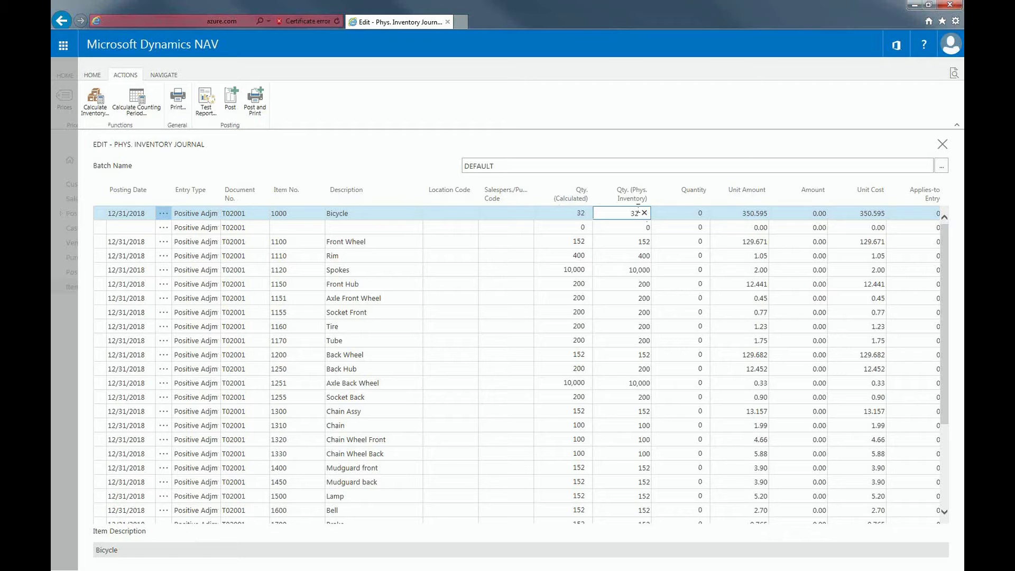
{"action": "key", "text": "BackSpace"}
{"action": "type", "text": "1"}
{"action": "key", "text": "F1"}
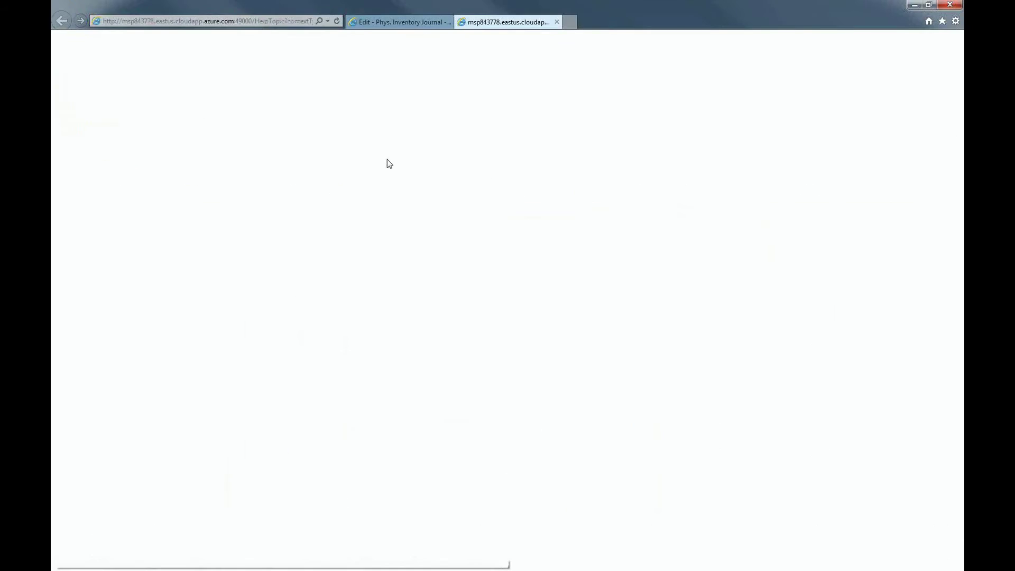
{"action": "left_click", "coordinate": [411, 19]}
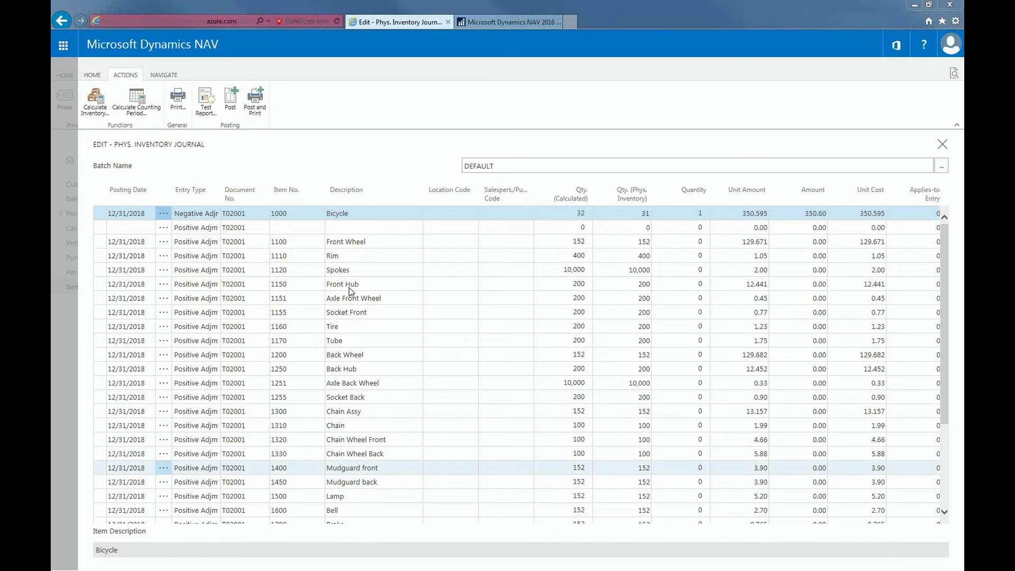
Send the Phys. Inventory List to a PDF document and open the downloaded file
{"action": "left_click", "coordinate": [179, 110]}
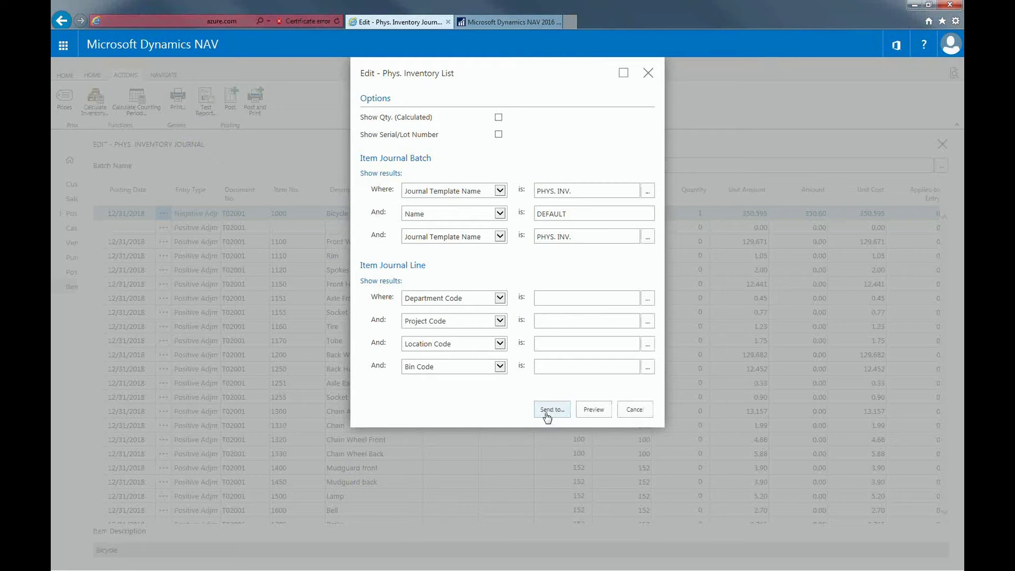
{"action": "left_click", "coordinate": [547, 411]}
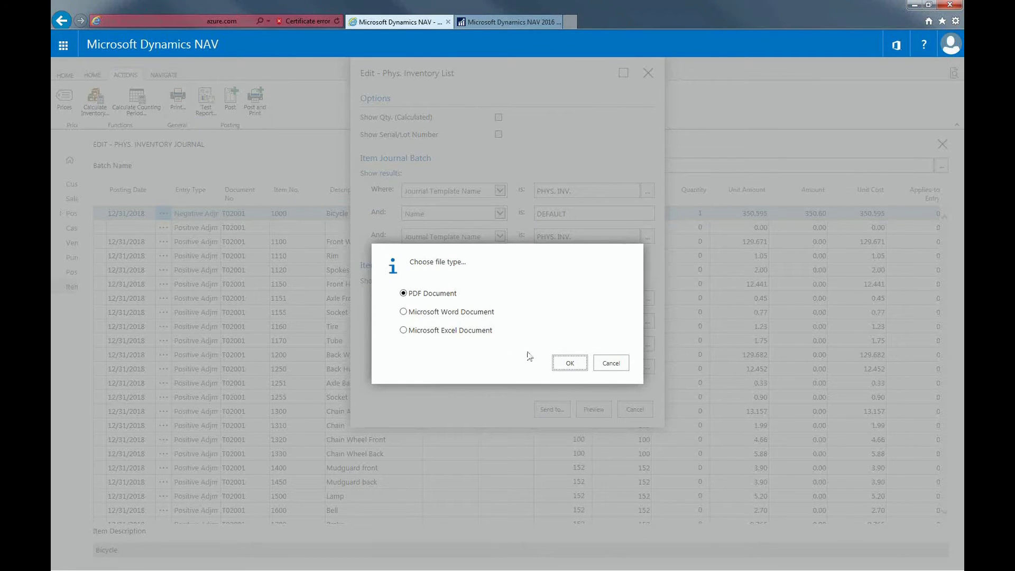
{"action": "left_click", "coordinate": [549, 364]}
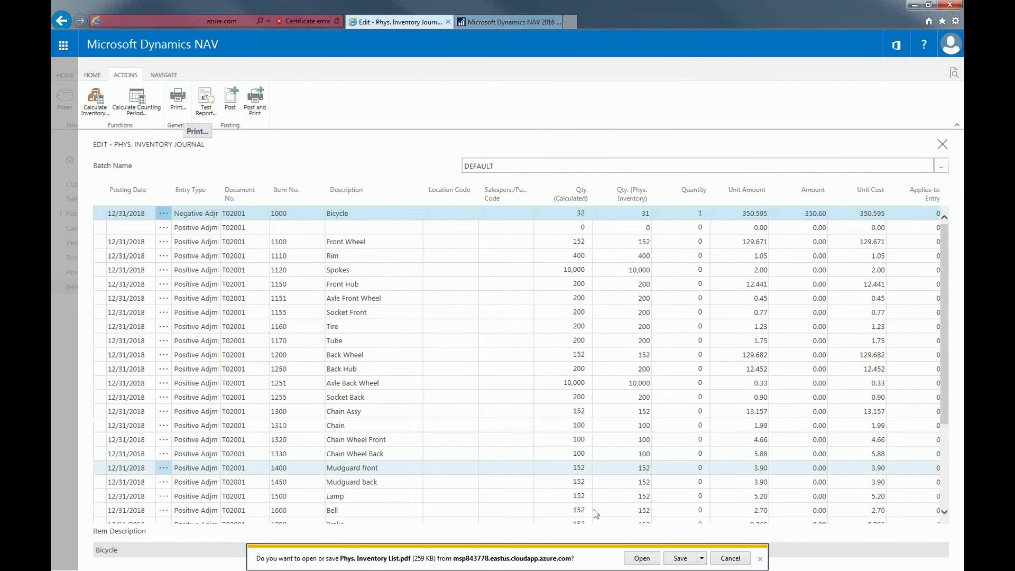
{"action": "left_click", "coordinate": [634, 559]}
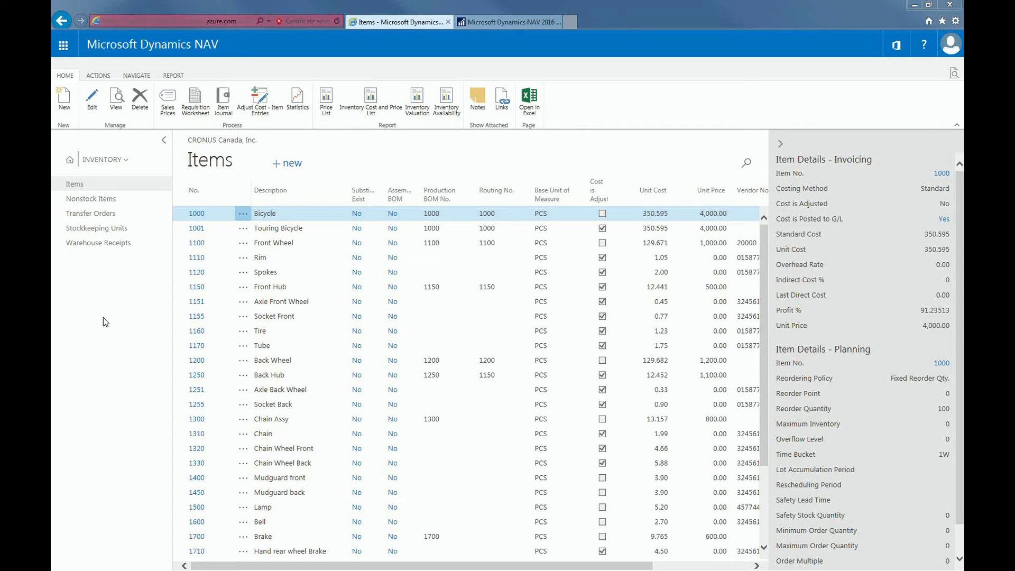
Show the ACTIONS ribbon tab on the Items list
{"action": "left_click", "coordinate": [101, 78]}
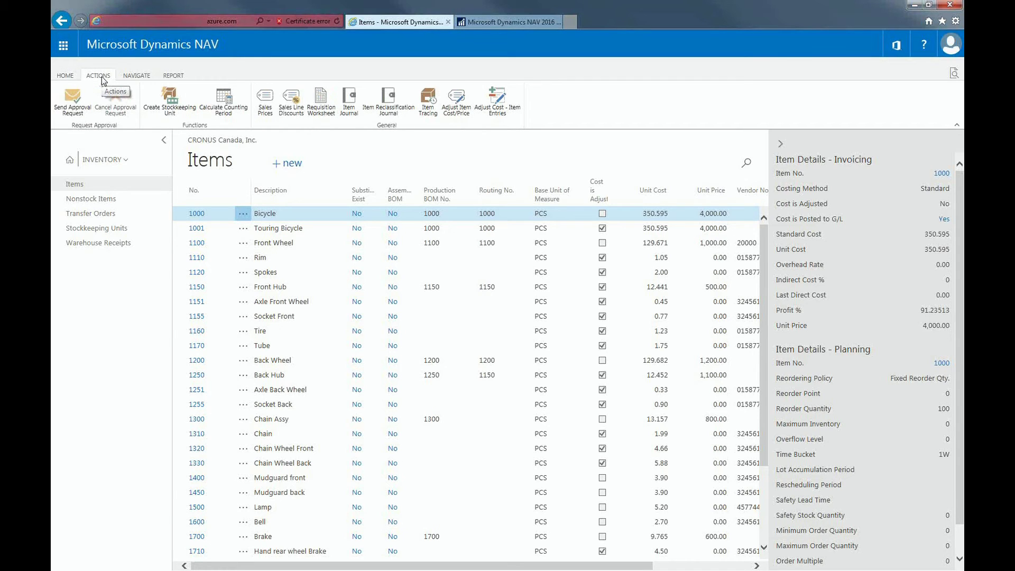
Open the Item Reclass. Journal and show the New Location Code column through Choose Columns
{"action": "left_click", "coordinate": [387, 108]}
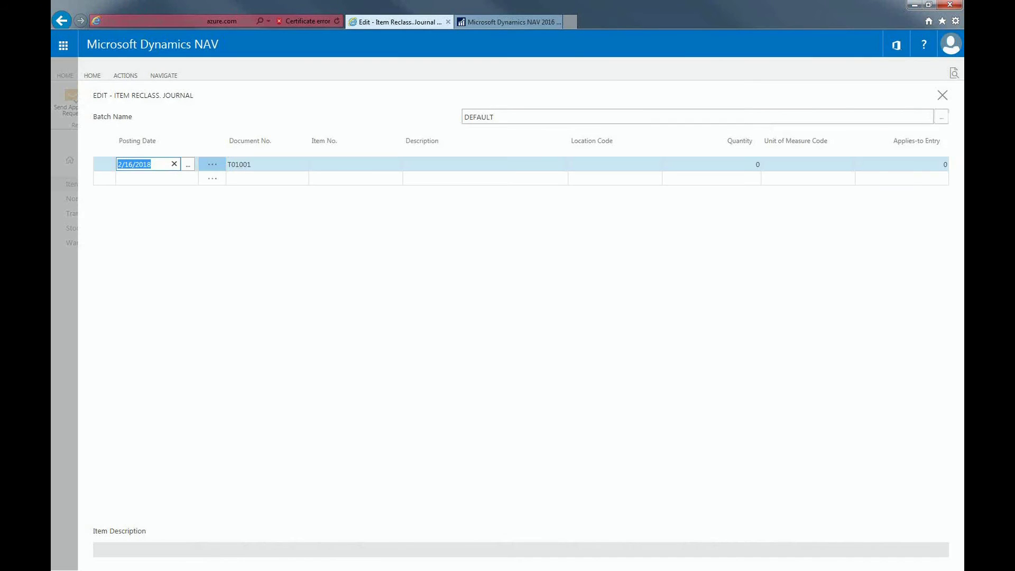
{"action": "left_click", "coordinate": [465, 374]}
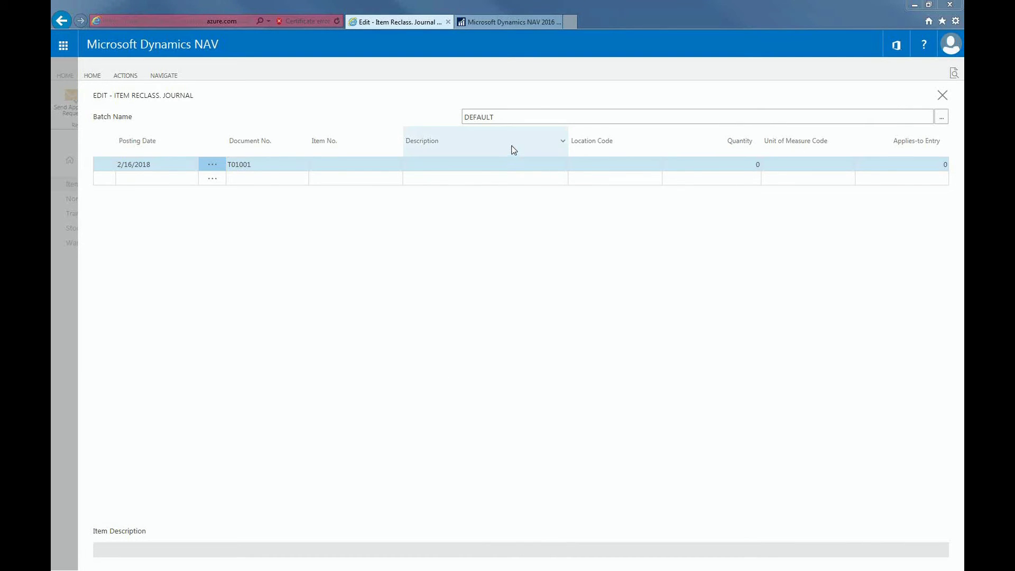
{"action": "left_click", "coordinate": [559, 143]}
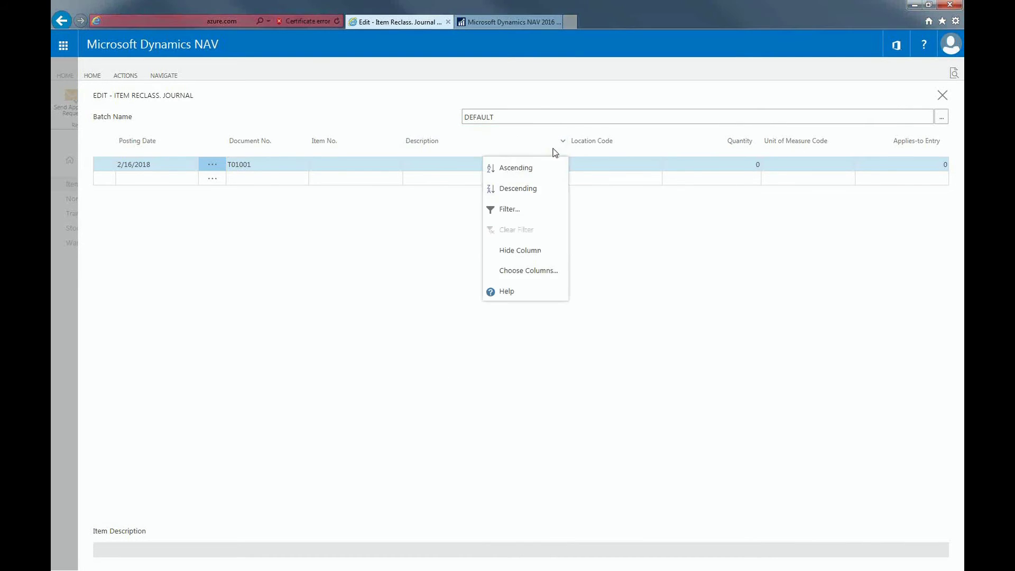
{"action": "left_click", "coordinate": [524, 271]}
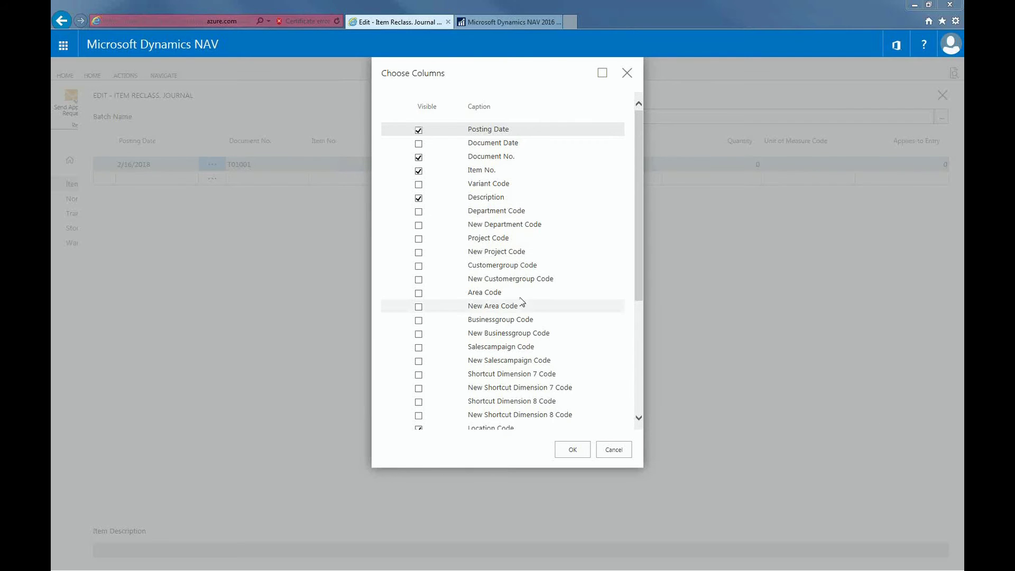
{"action": "left_click_drag", "start_coordinate": [639, 279], "coordinate": [627, 330]}
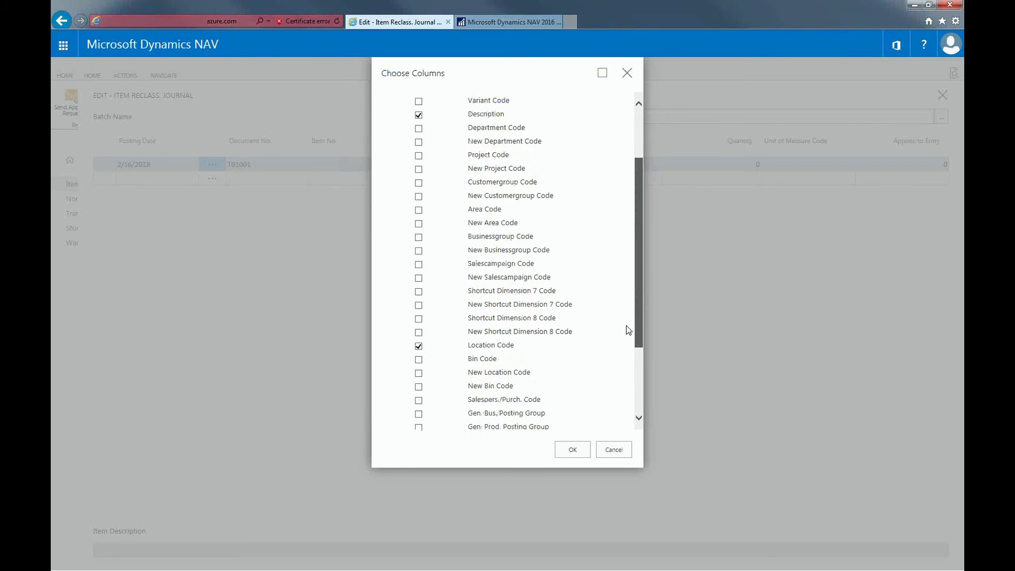
{"action": "left_click", "coordinate": [418, 373]}
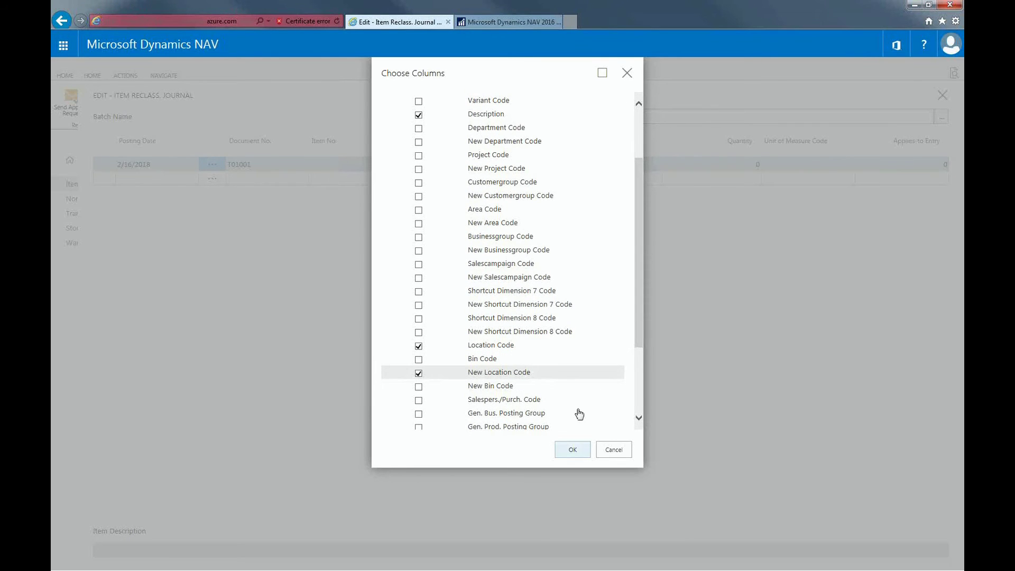
{"action": "key", "text": "Return"}
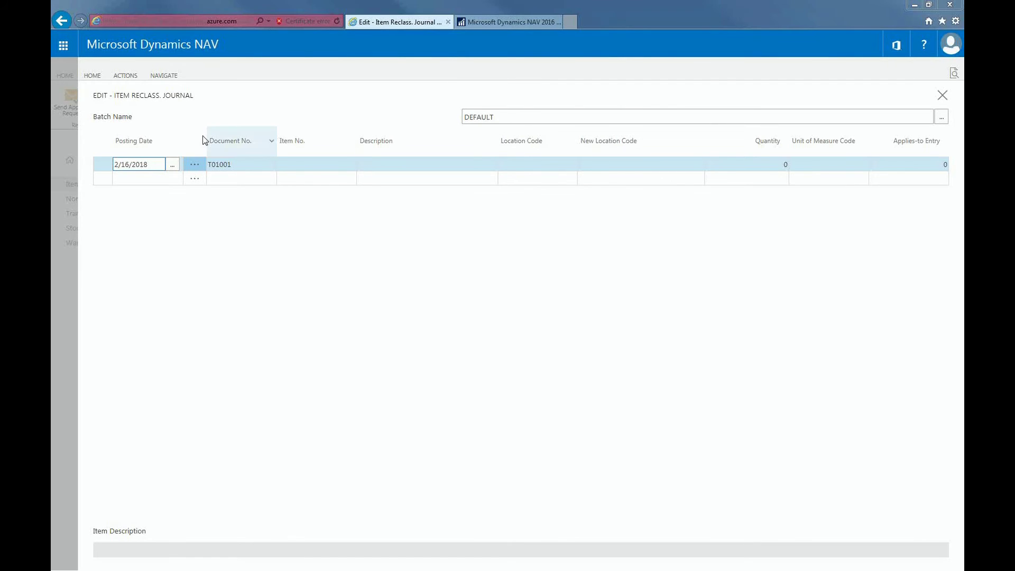
Enter item 1908-S on the reclass line dated 2/17/2018
{"action": "left_click", "coordinate": [126, 165]}
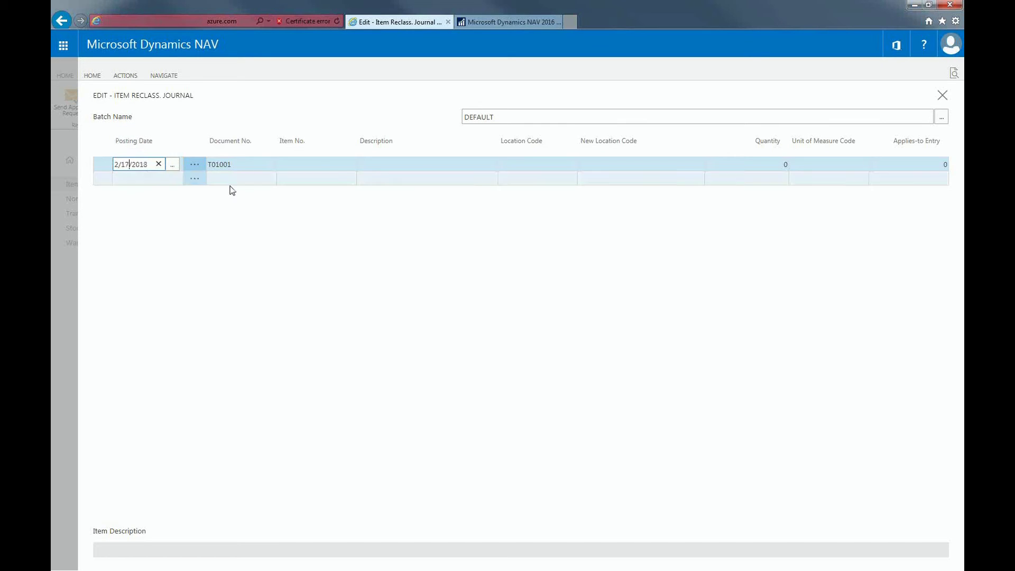
{"action": "left_click", "coordinate": [322, 164]}
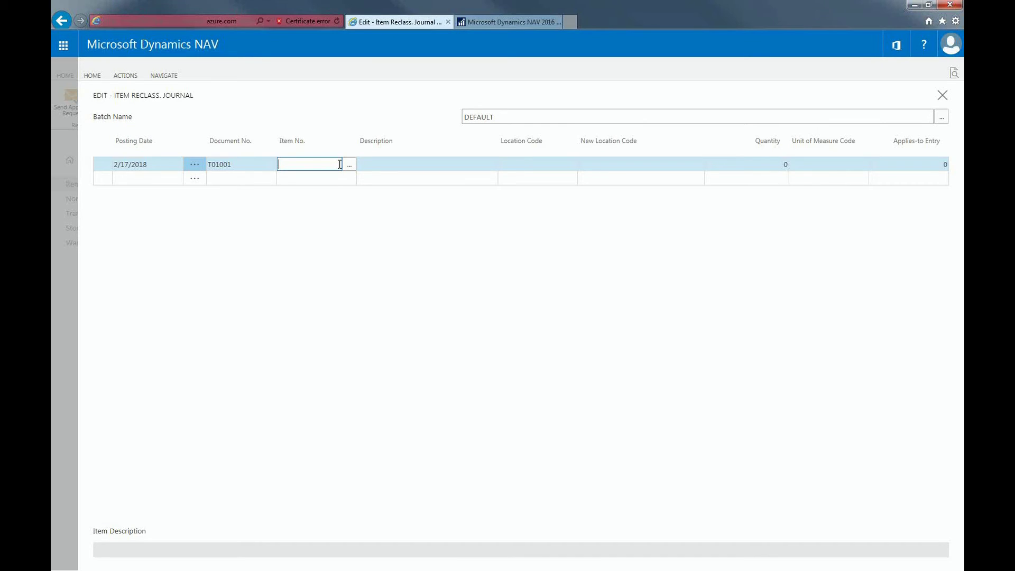
{"action": "type", "text": "1908"}
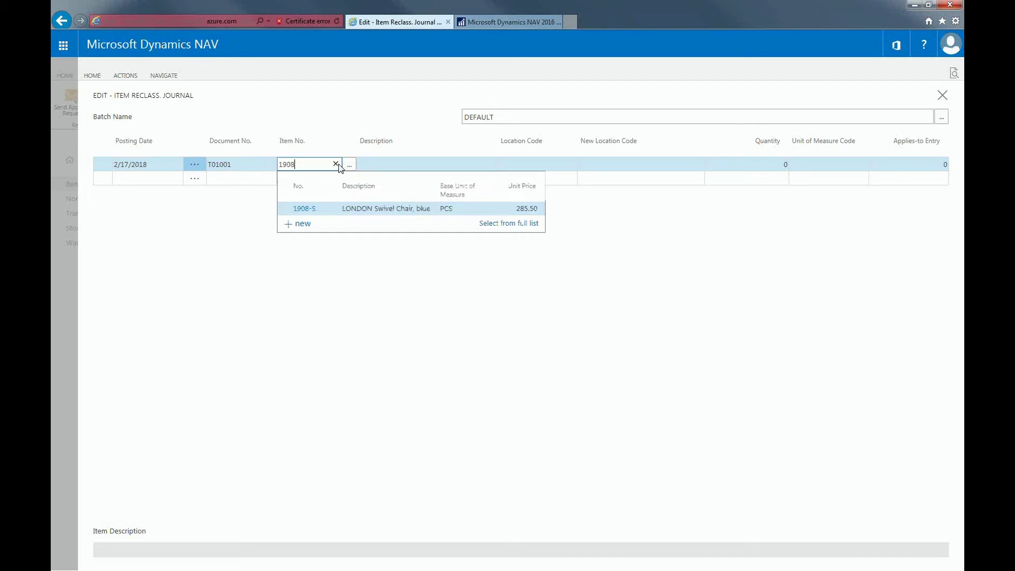
{"action": "left_click", "coordinate": [309, 211]}
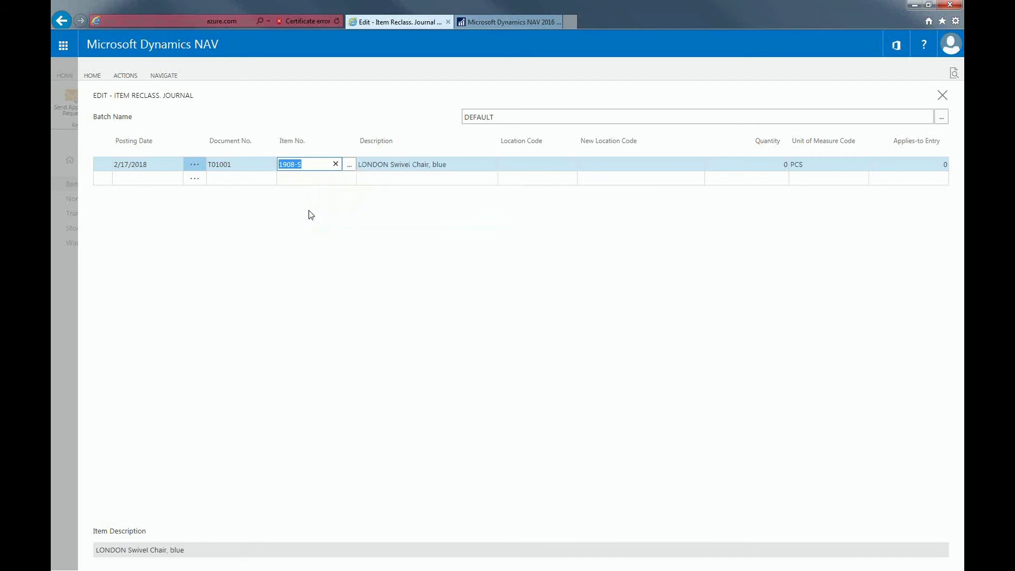
Set the location code to BLUE and the new location code to RED
{"action": "left_click", "coordinate": [554, 165]}
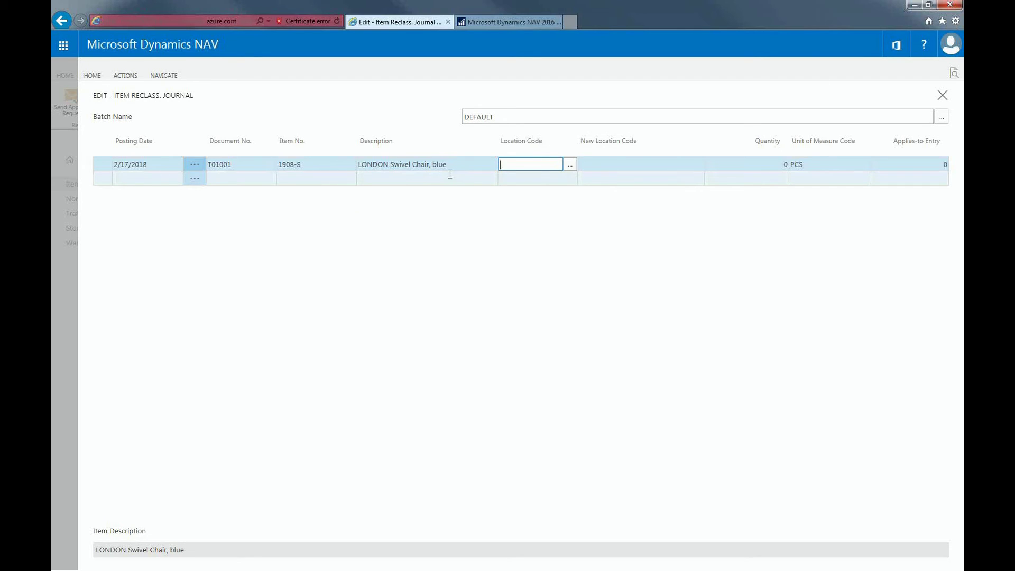
{"action": "type", "text": "b"}
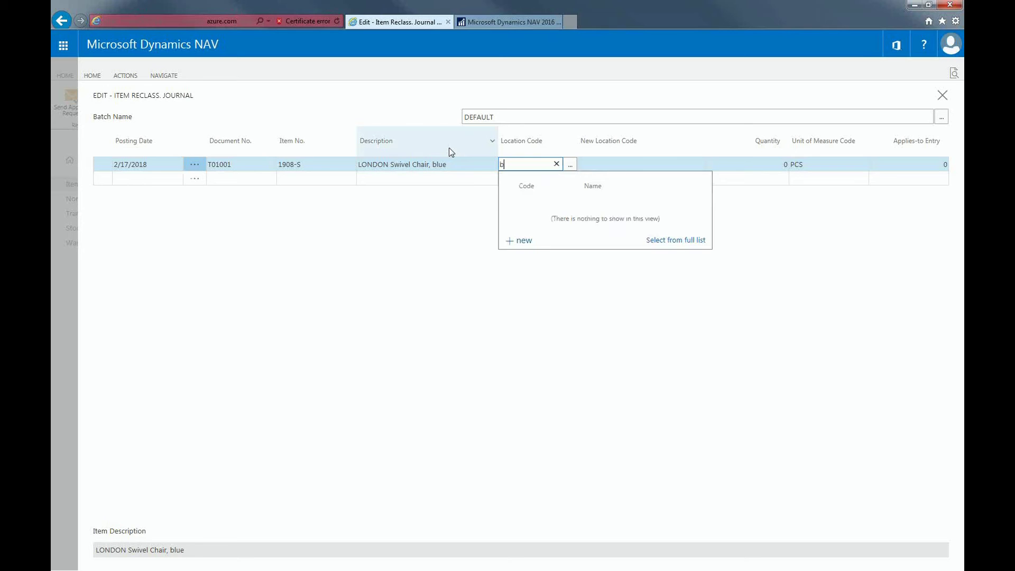
{"action": "type", "text": "lu"}
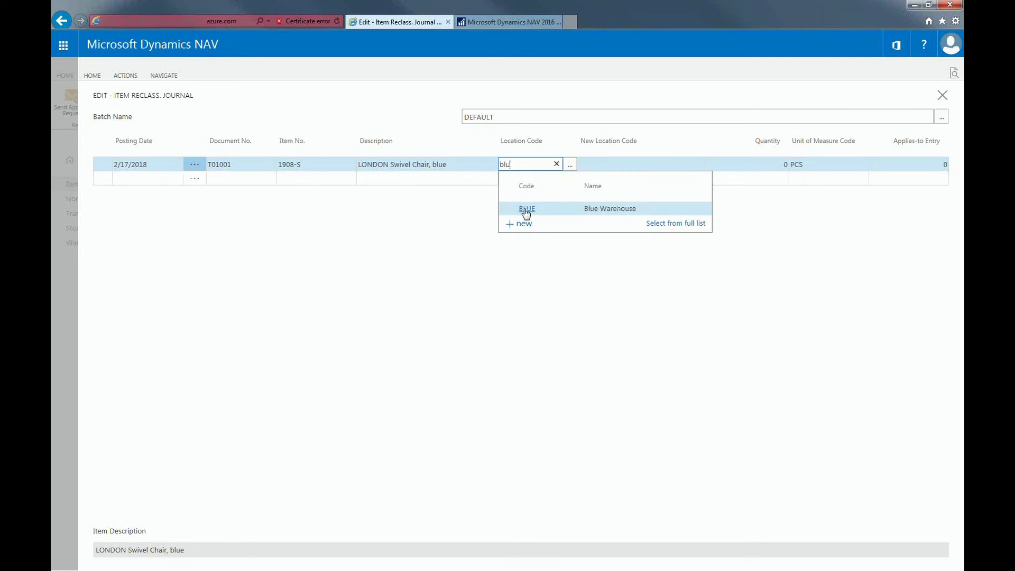
{"action": "left_click", "coordinate": [526, 211]}
{"action": "left_click", "coordinate": [613, 164]}
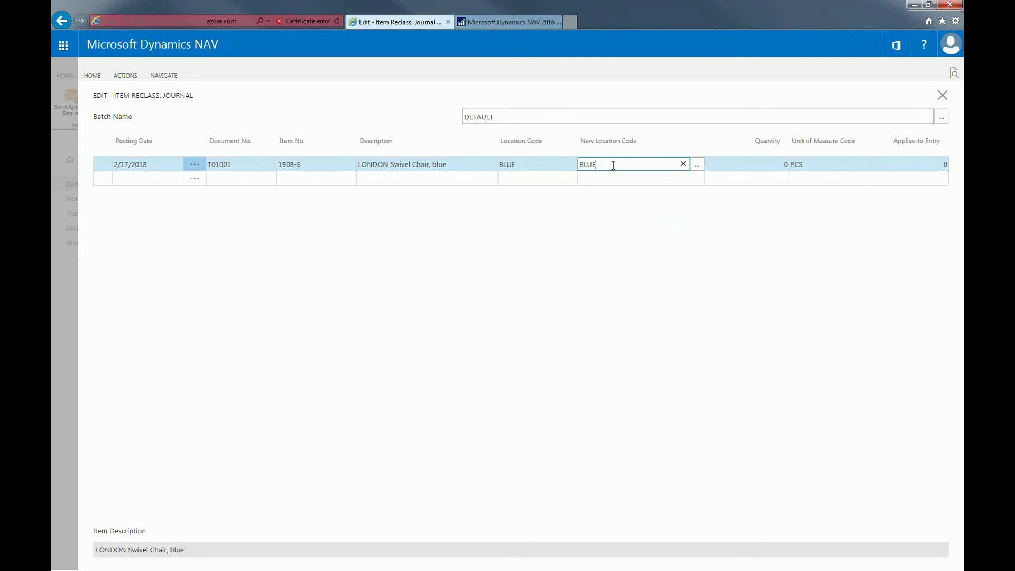
{"action": "key", "text": "BackSpace"}
{"action": "key", "text": "BackSpace"}
{"action": "key", "text": "BackSpace"}
{"action": "key", "text": "BackSpace"}
{"action": "type", "text": "red"}
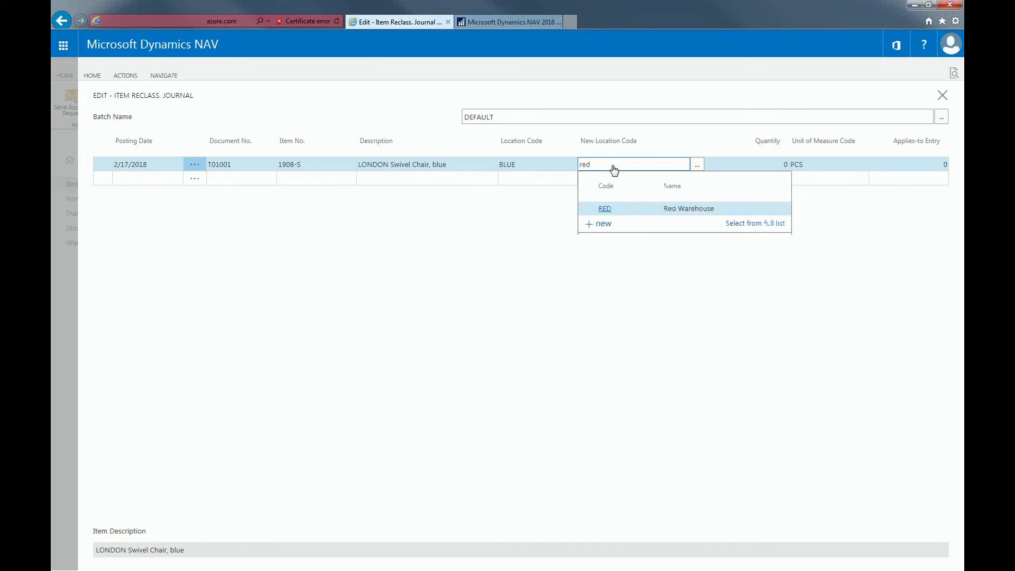
{"action": "key", "text": "Return"}
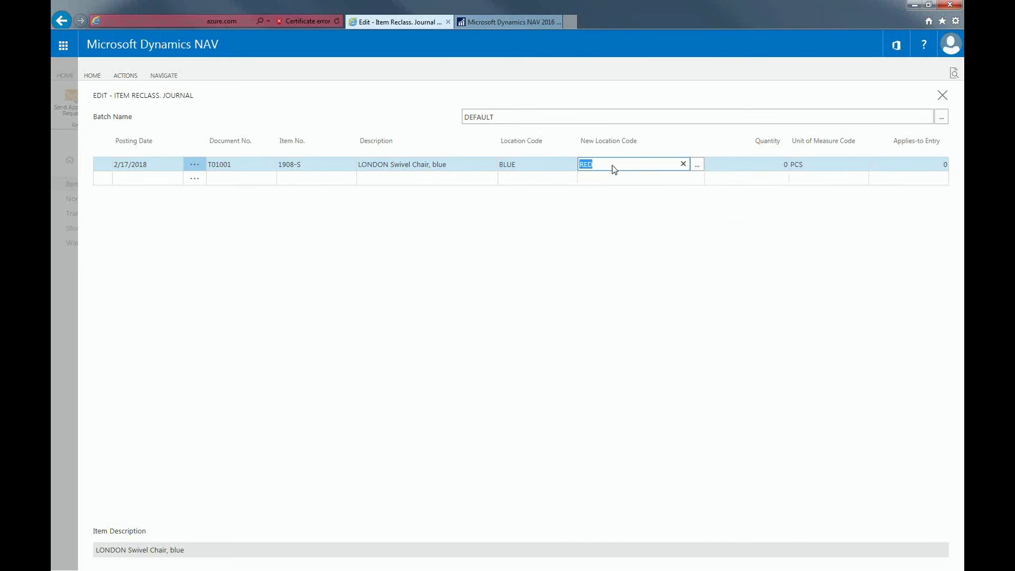
Set the quantity to reclassify to 4
{"action": "left_click", "coordinate": [785, 164]}
{"action": "key", "text": "BackSpace"}
{"action": "type", "text": "4"}
{"action": "key", "text": "Return"}
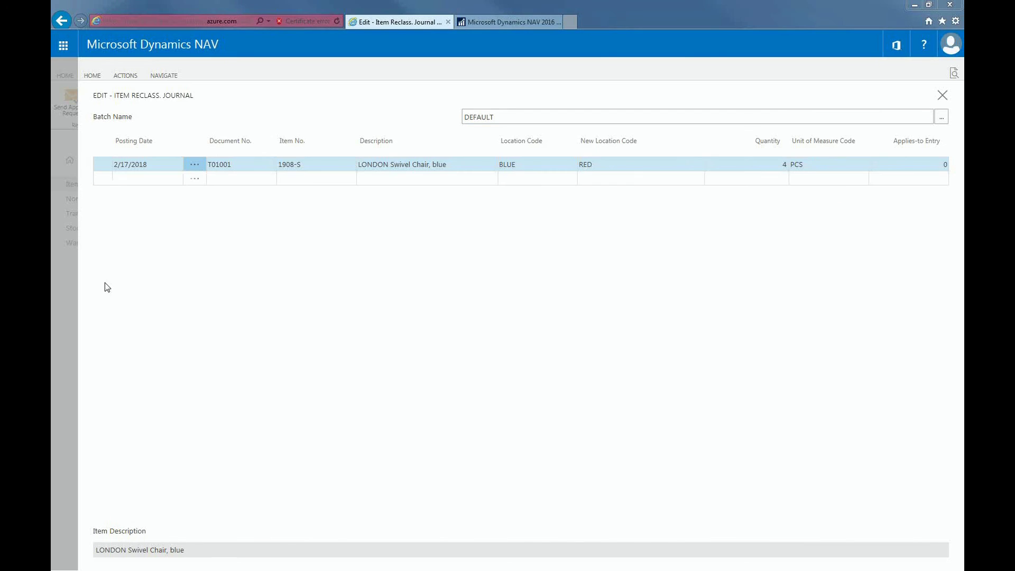
Post the 1908-S BLUE-to-RED reclass line, confirm it, and close the journal
{"action": "left_click", "coordinate": [126, 77]}
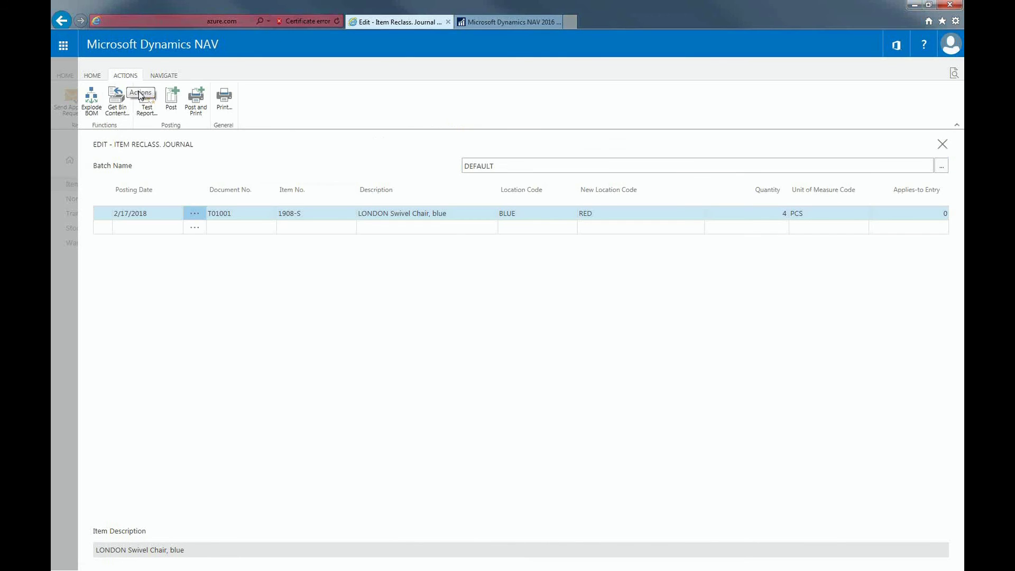
{"action": "left_click", "coordinate": [170, 111]}
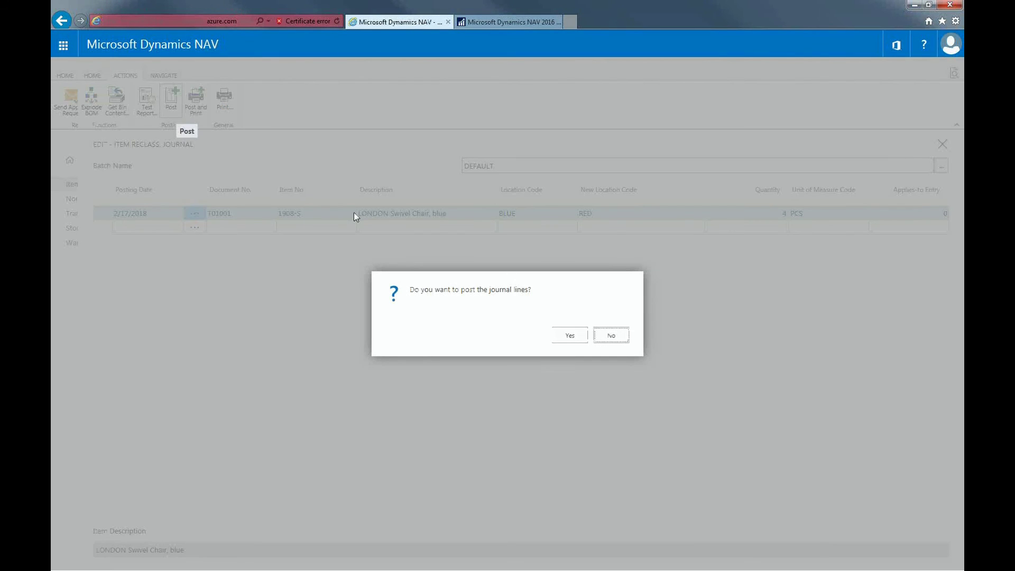
{"action": "left_click", "coordinate": [570, 336]}
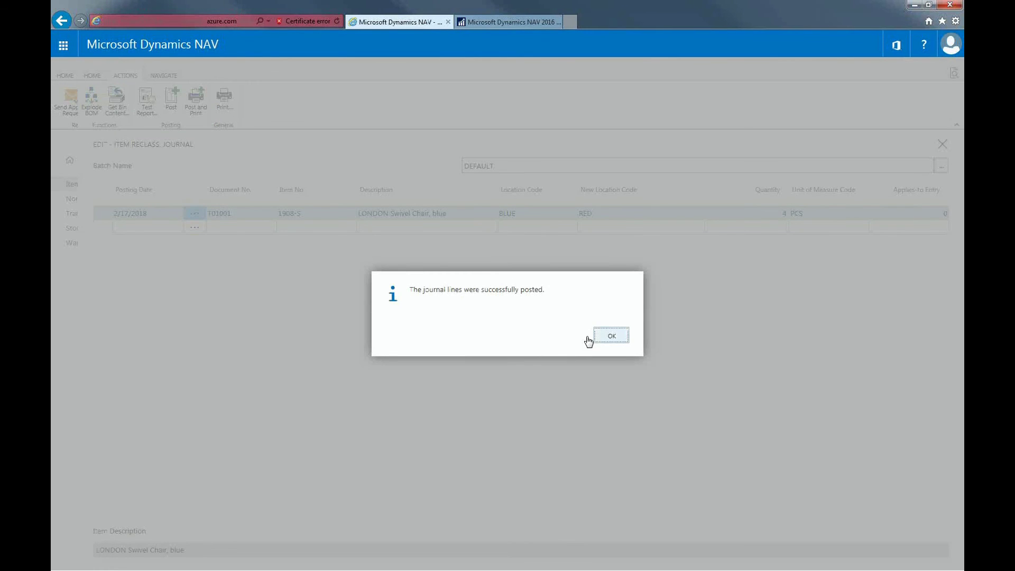
{"action": "left_click", "coordinate": [611, 335]}
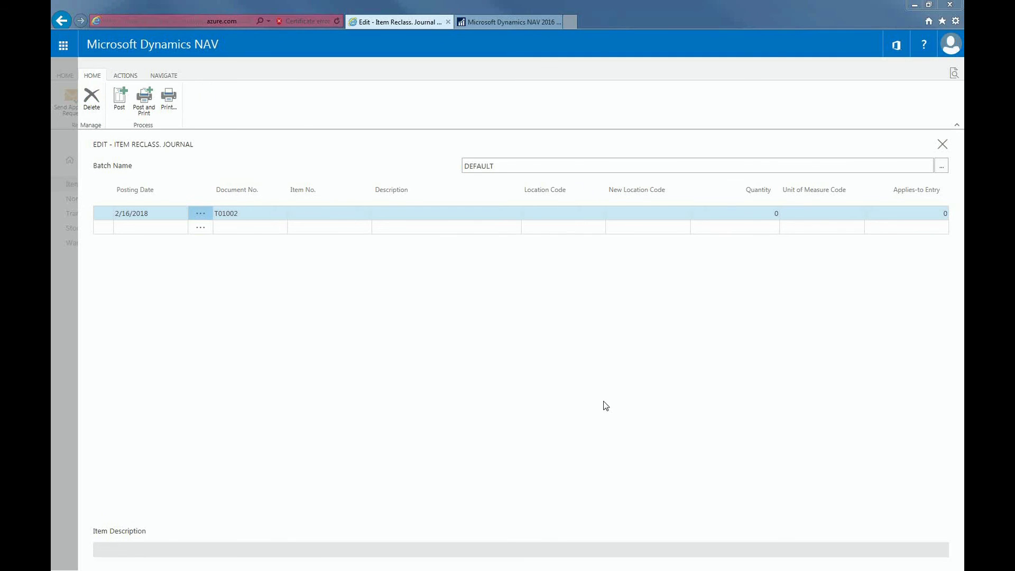
{"action": "left_click", "coordinate": [941, 146]}
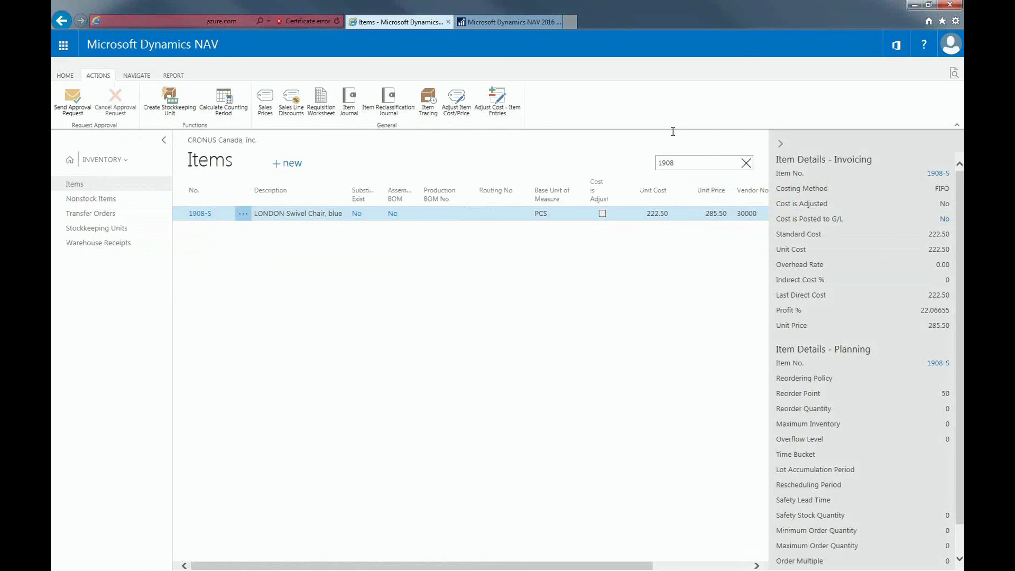
Clear the item search filter and open the card for item 1908-S LONDON Swivel Chair
{"action": "left_click", "coordinate": [674, 163]}
{"action": "key", "text": "BackSpace"}
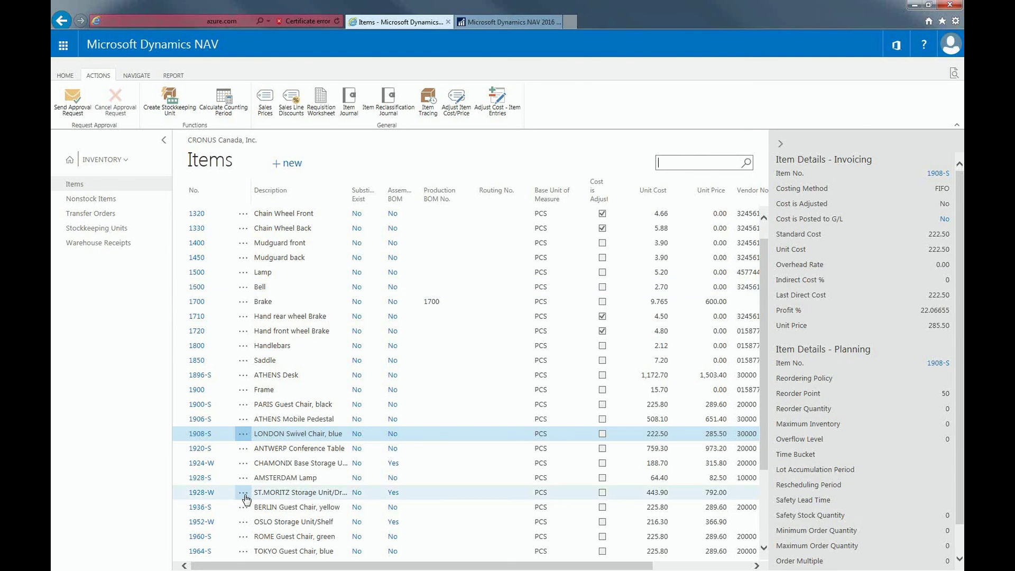
{"action": "left_click", "coordinate": [201, 434]}
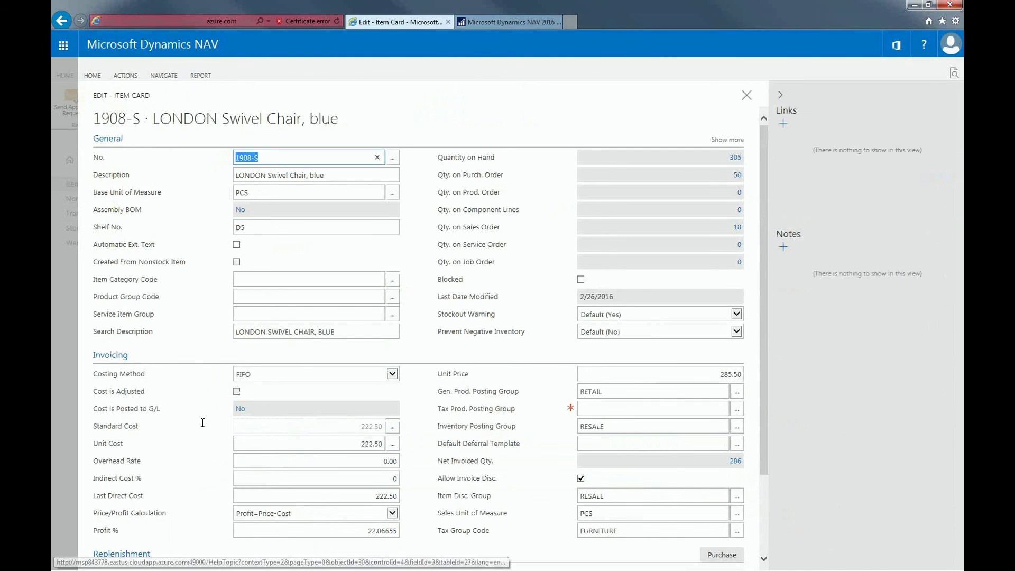
Show the Item Ledger Entries for item 1908-S from its item card
{"action": "left_click", "coordinate": [135, 78]}
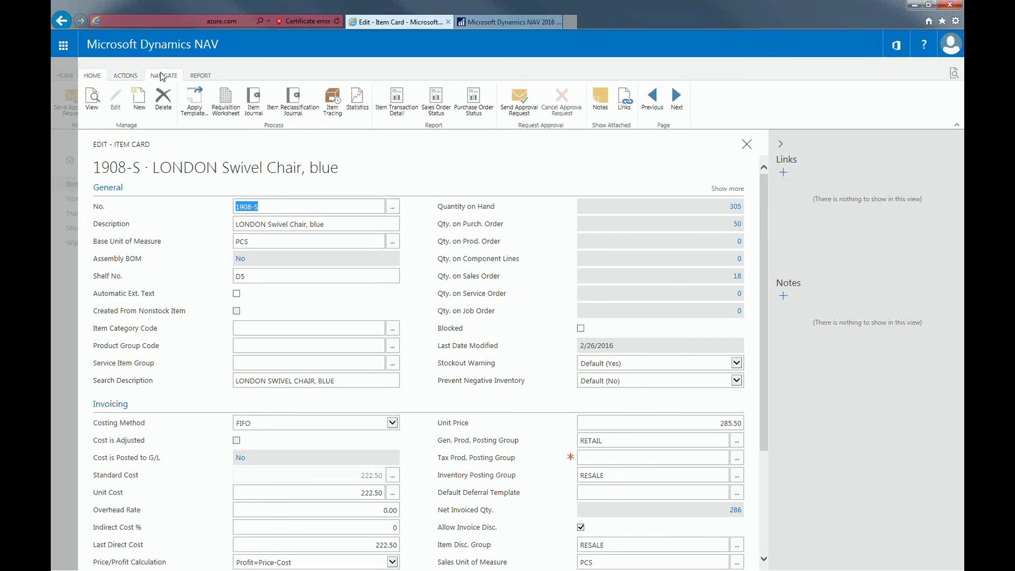
{"action": "left_click", "coordinate": [162, 75]}
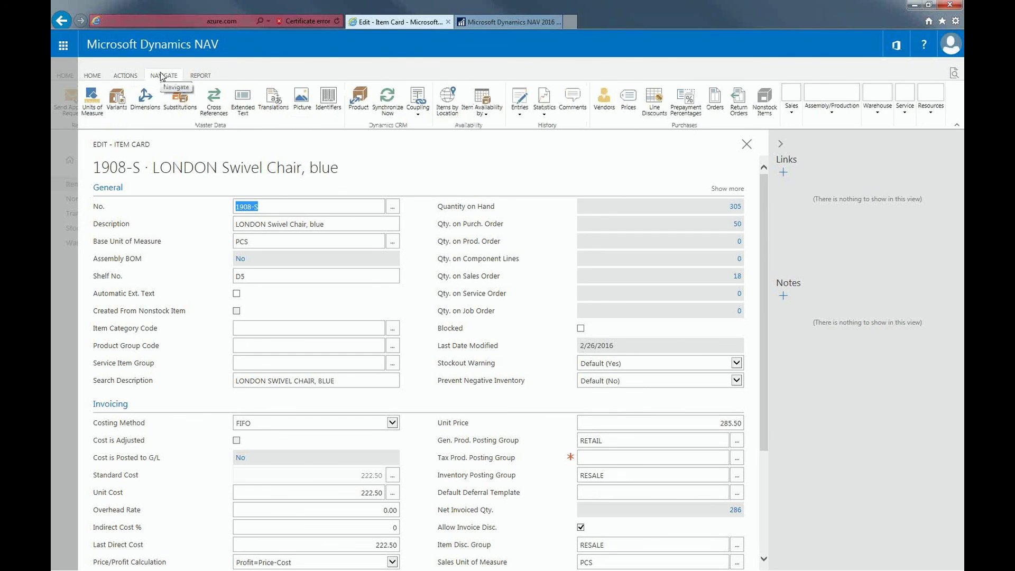
{"action": "left_click", "coordinate": [518, 117]}
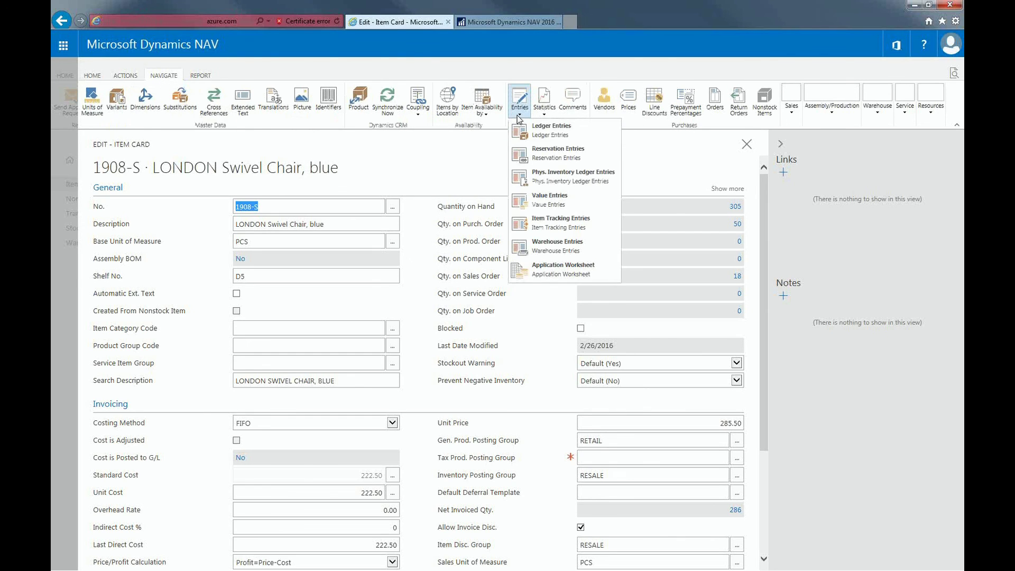
{"action": "left_click", "coordinate": [527, 127]}
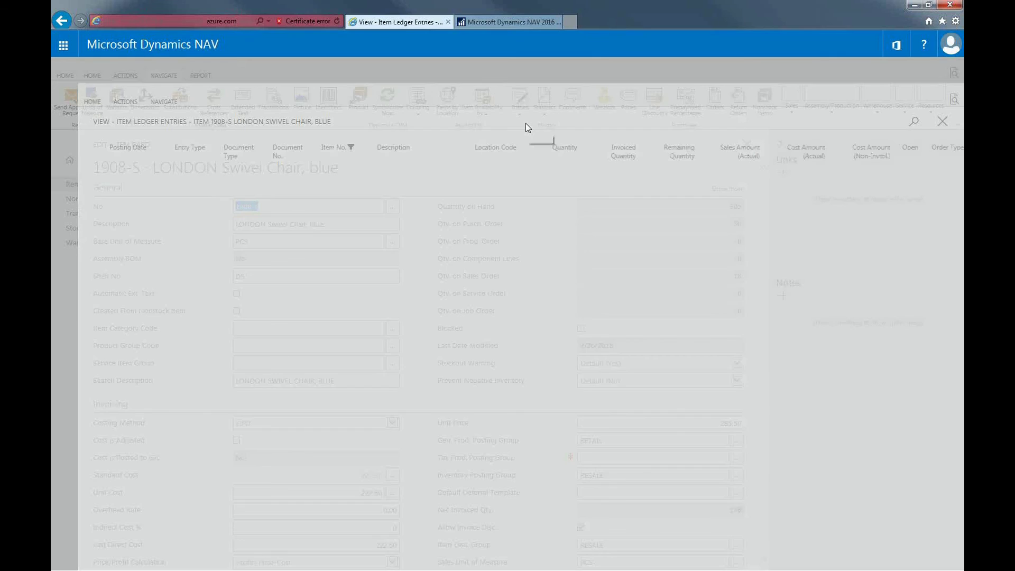